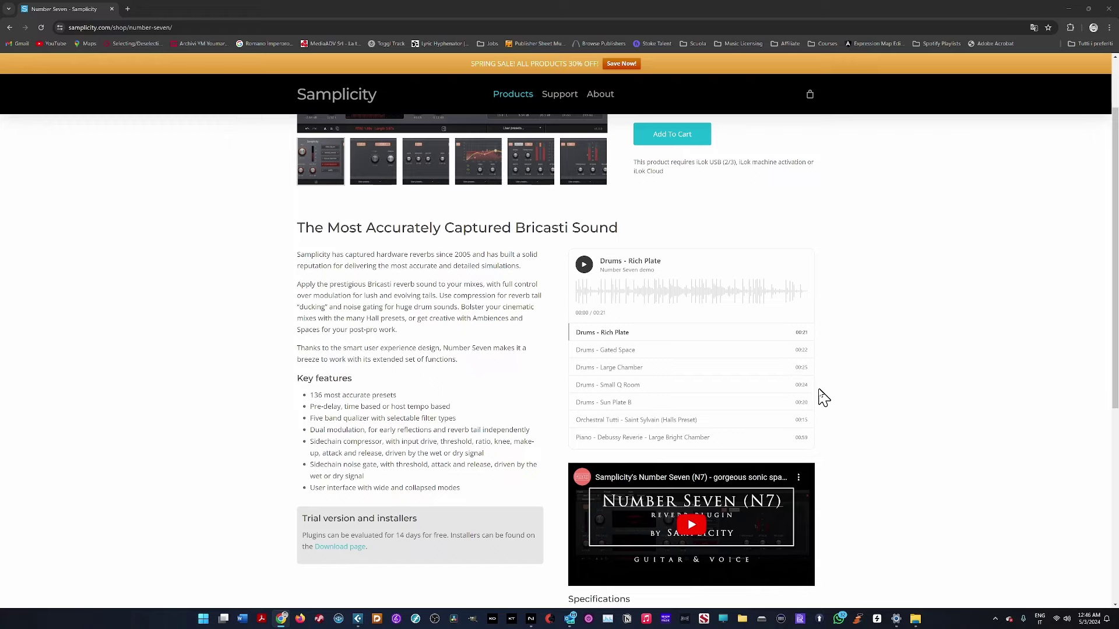
Step: Review the features and specifications on the Number Seven product page, view the Downloads page, and return to the product page
scroll(816, 395, up, 2)
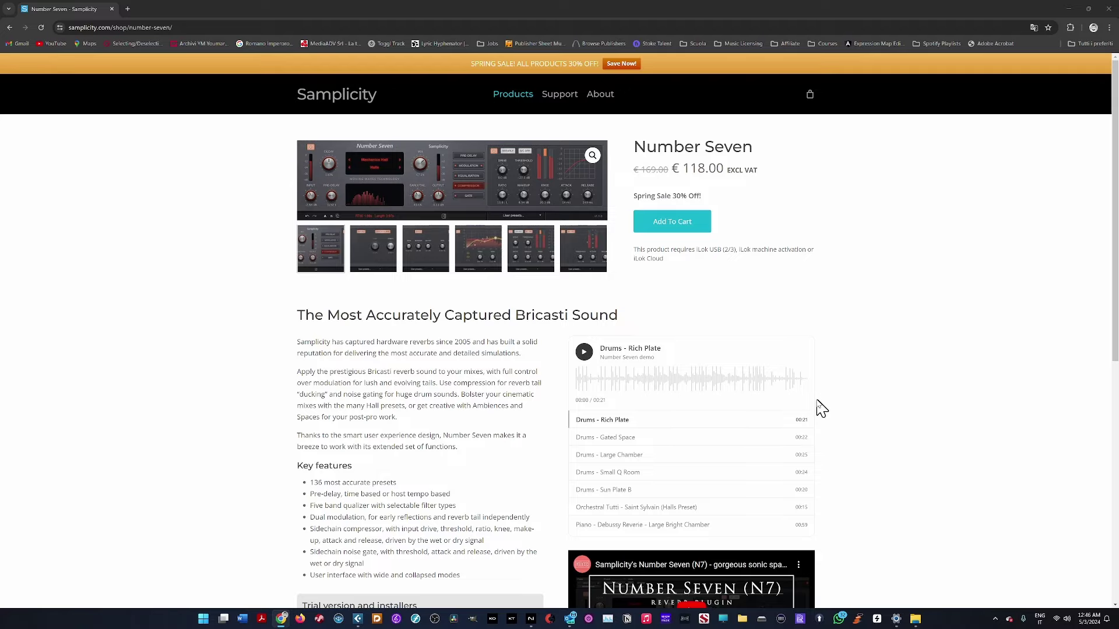
scroll(822, 408, down, 5)
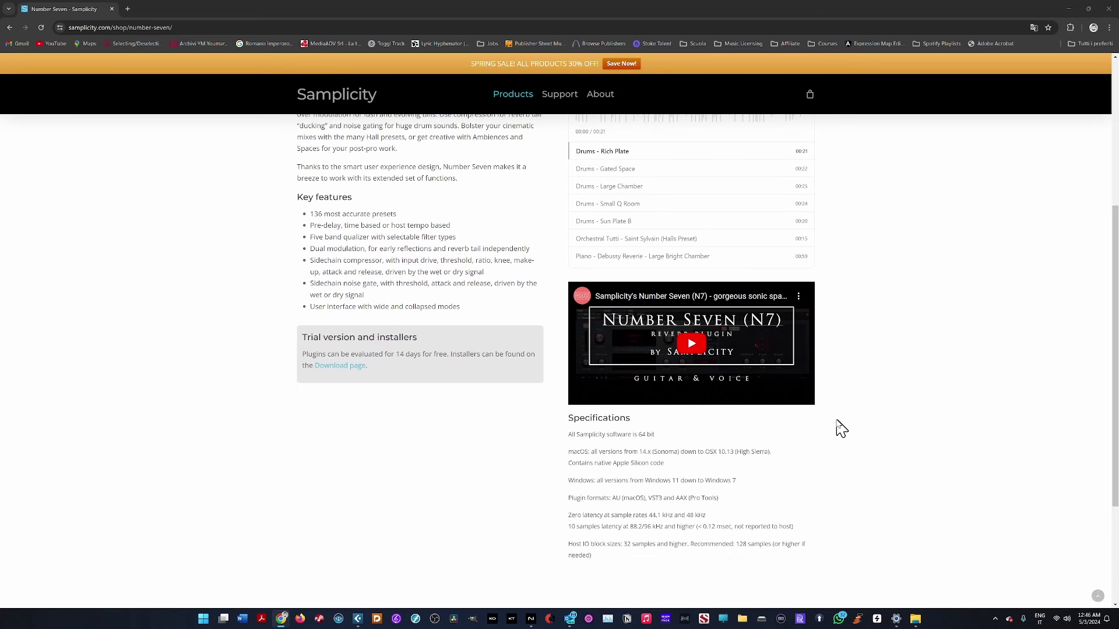
click(339, 366)
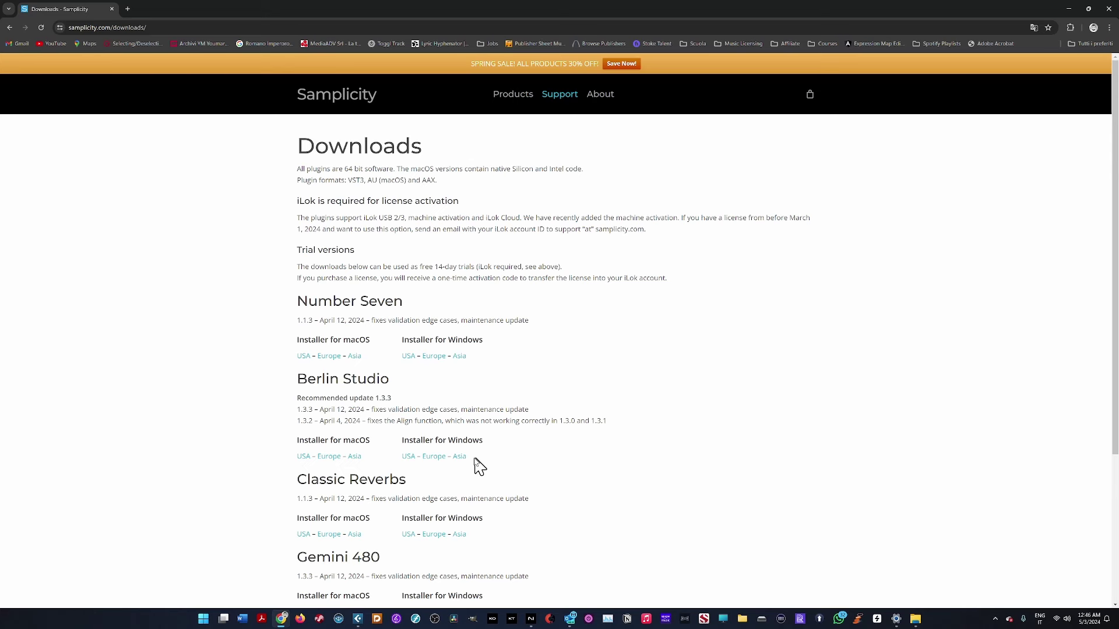
key(alt+Left)
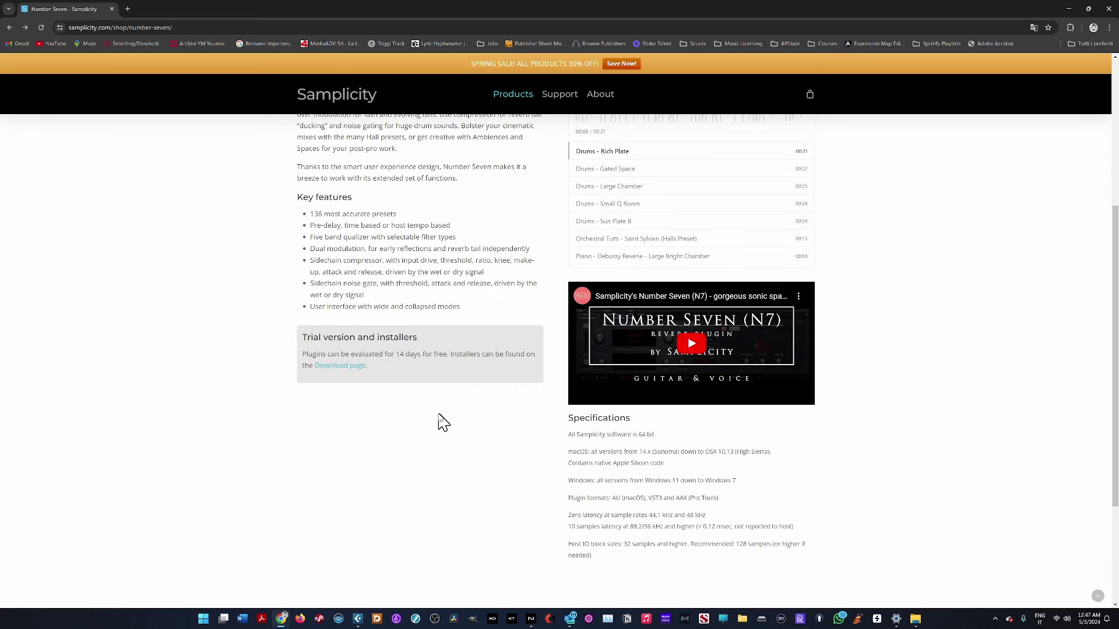
Step: Switch to Cubase, load Number Seven's Large & Deep hall preset, set the mix to about 46%, and raise the early/tail balance and output
key(alt+Tab)
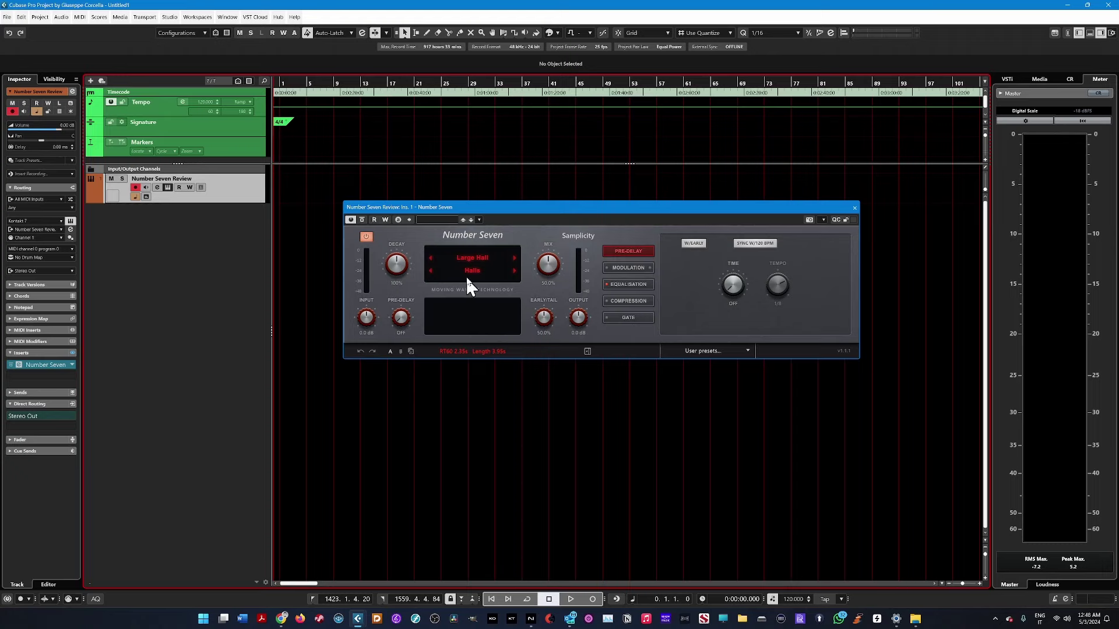
click(471, 259)
click(470, 339)
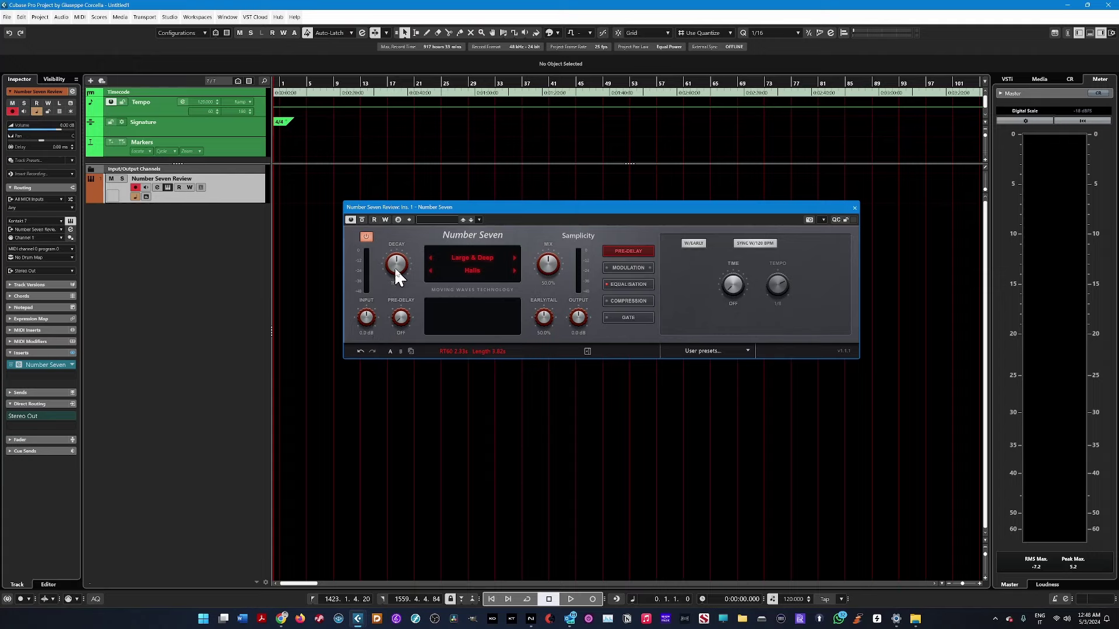
drag(537, 264, 539, 251)
drag(540, 320, 537, 286)
Step: Look through the reverb's modulation, equalisation and compression settings
click(631, 266)
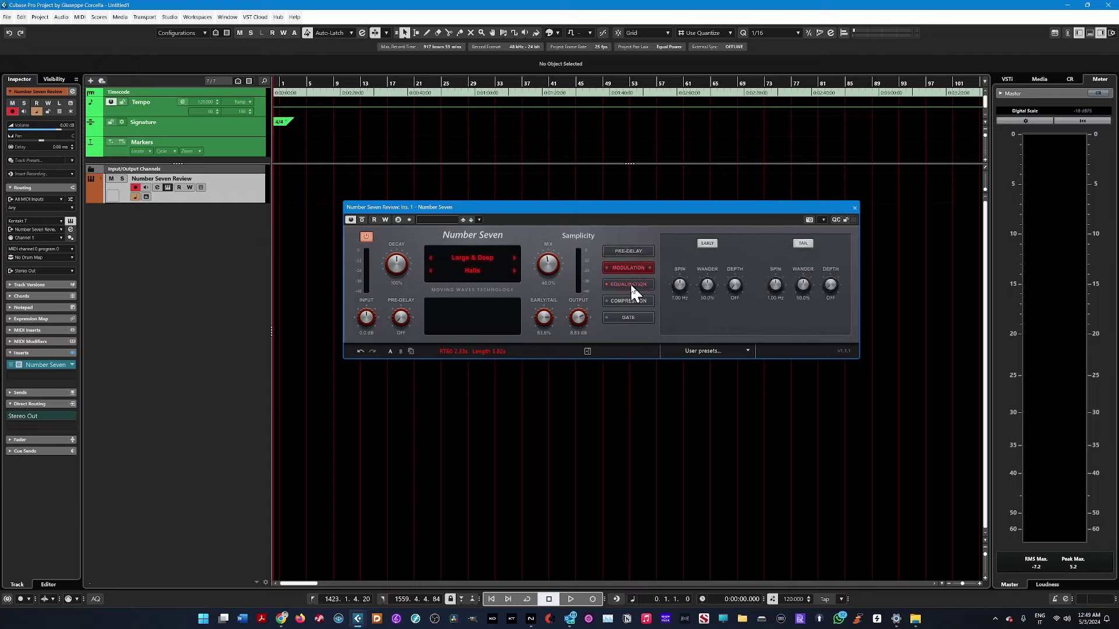
click(629, 284)
click(629, 300)
Step: Set the pre-delay to 250 ms and look through the modulation, equalisation, compression and gate sections
click(635, 250)
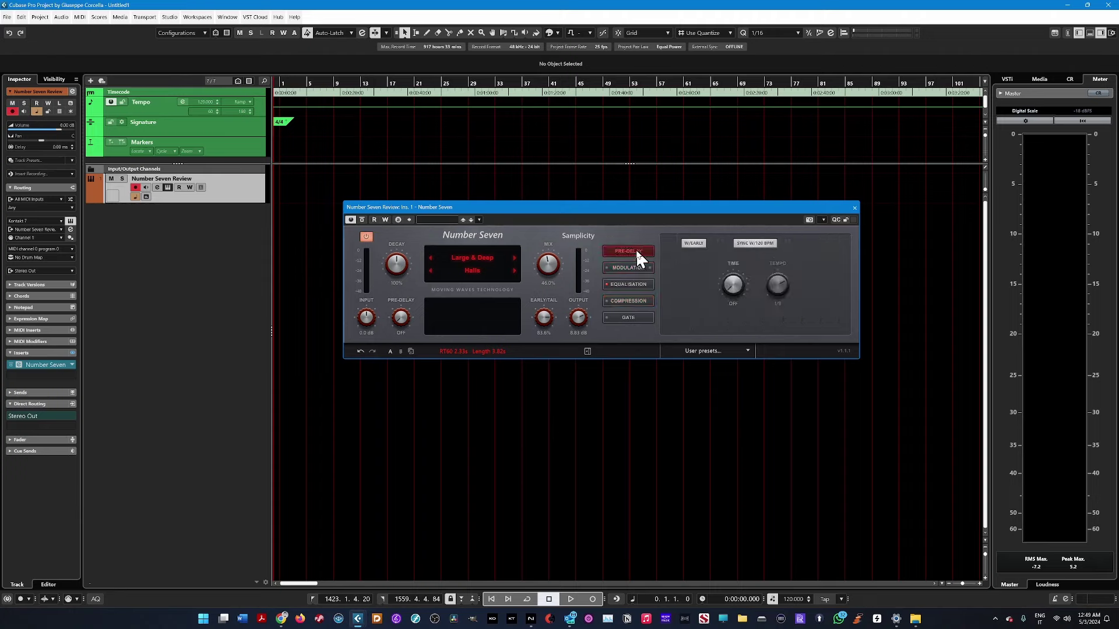
click(628, 268)
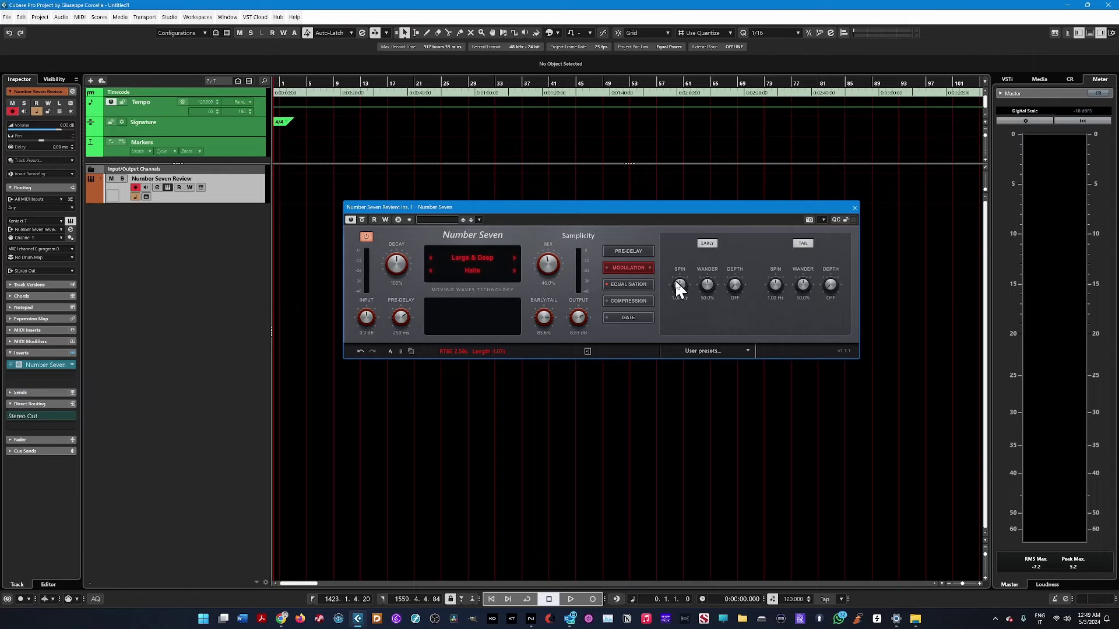
click(621, 285)
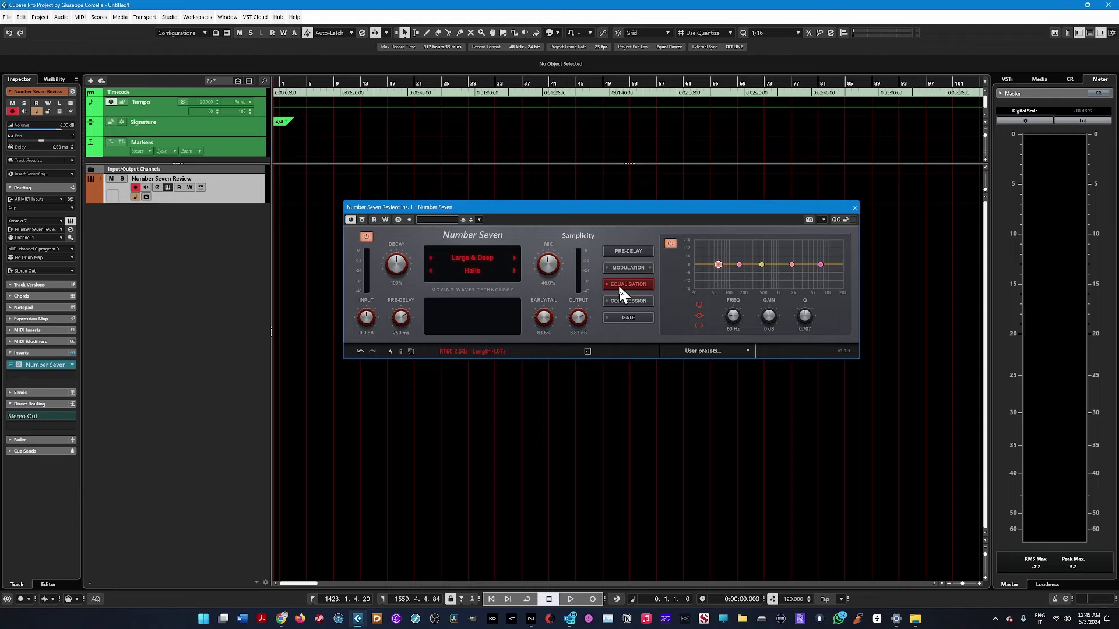
click(620, 303)
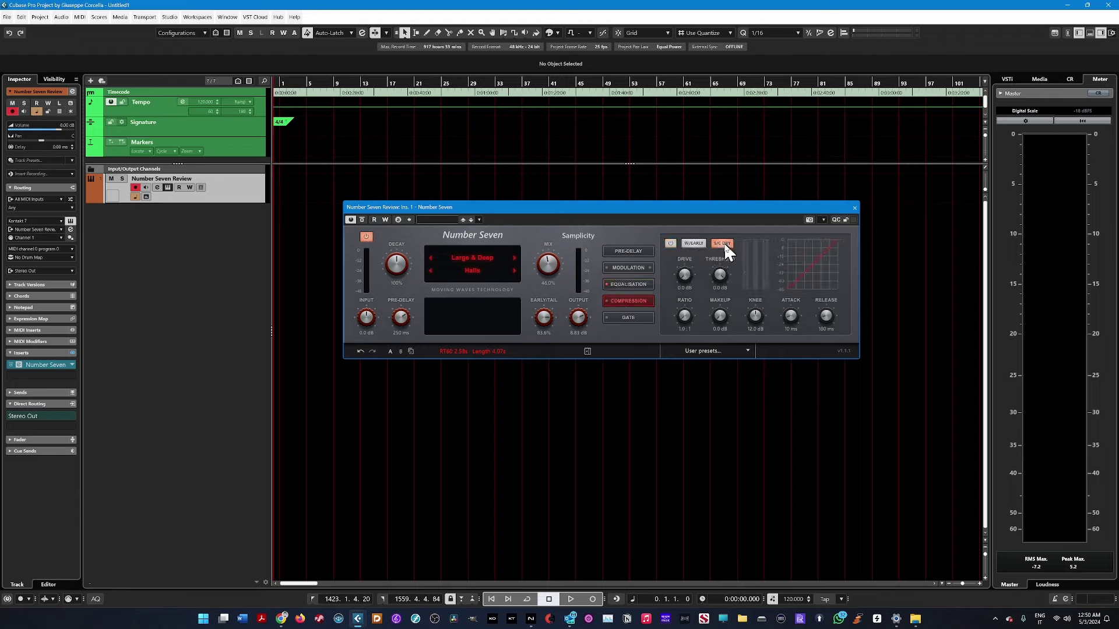
click(630, 317)
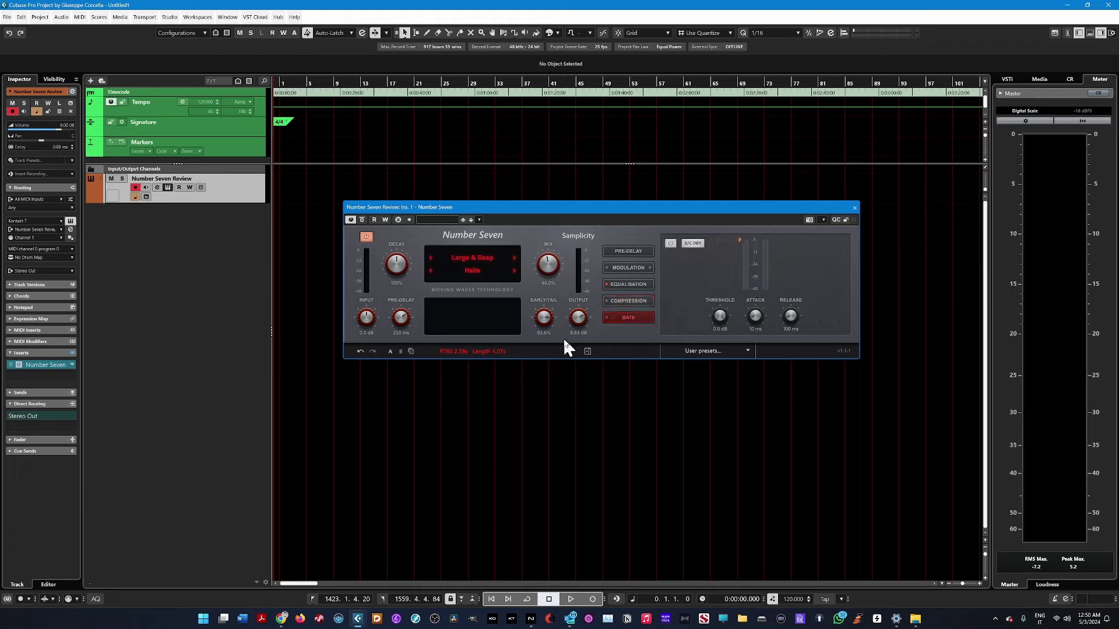
Step: Collapse and re-expand the Number Seven interface, and bypass and re-enable the reverb to compare the clarinet's sound
click(587, 351)
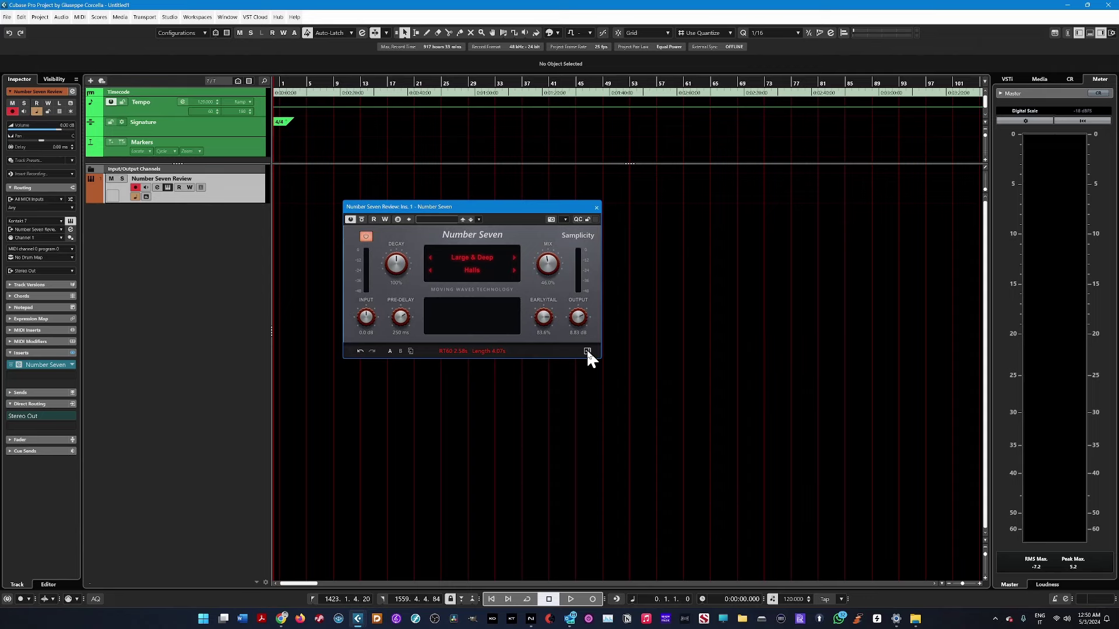
click(587, 351)
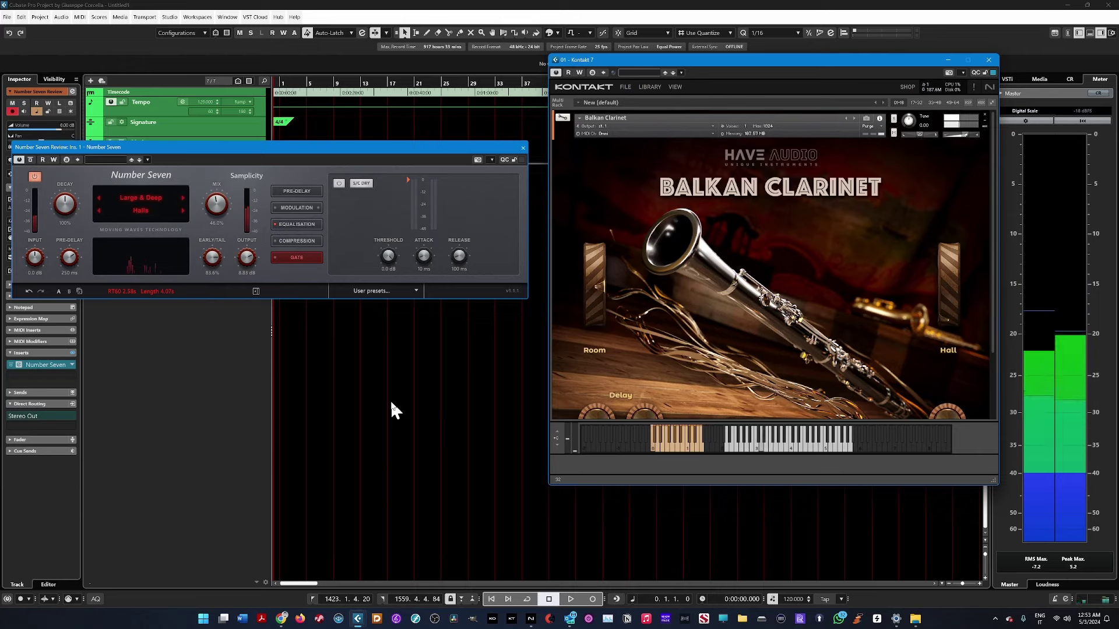
click(33, 176)
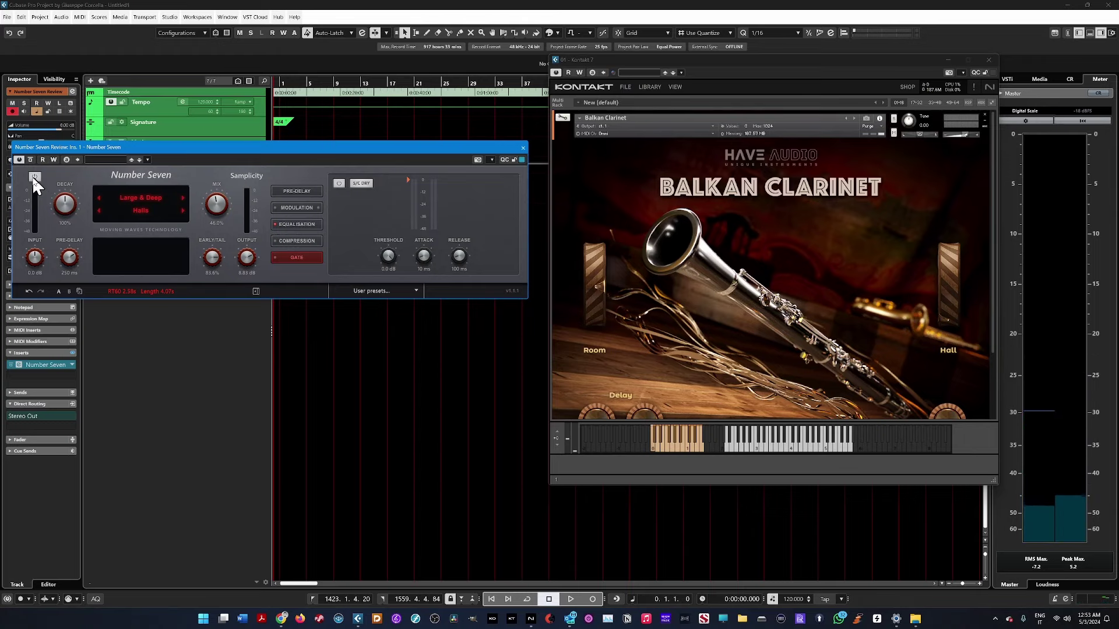
click(34, 177)
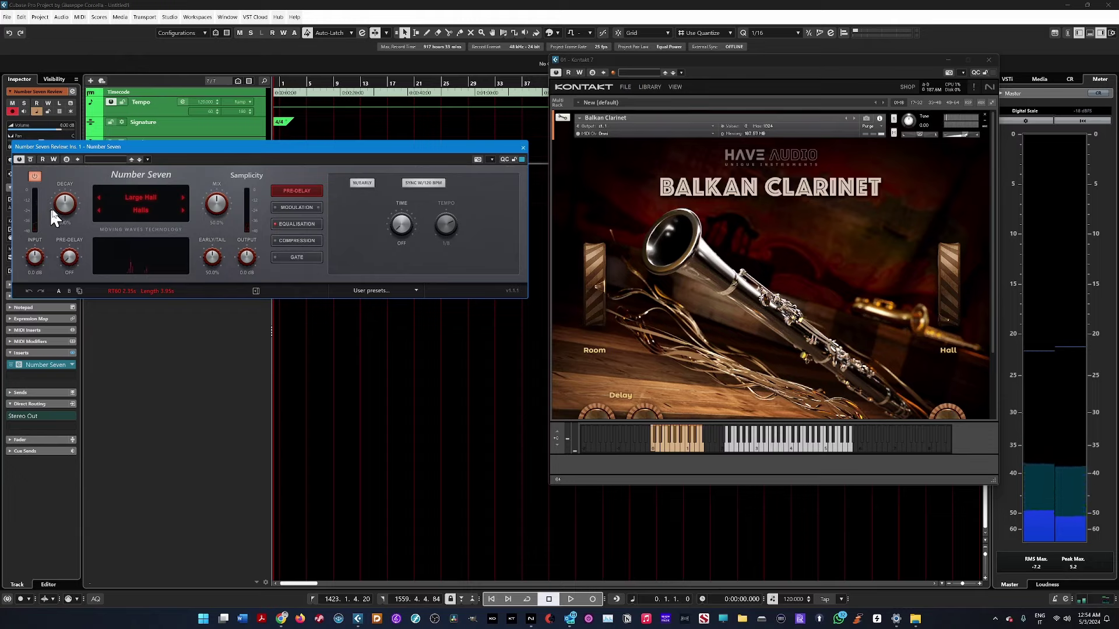
Step: Change the reverb's hall preset to Worcester Hall
click(141, 197)
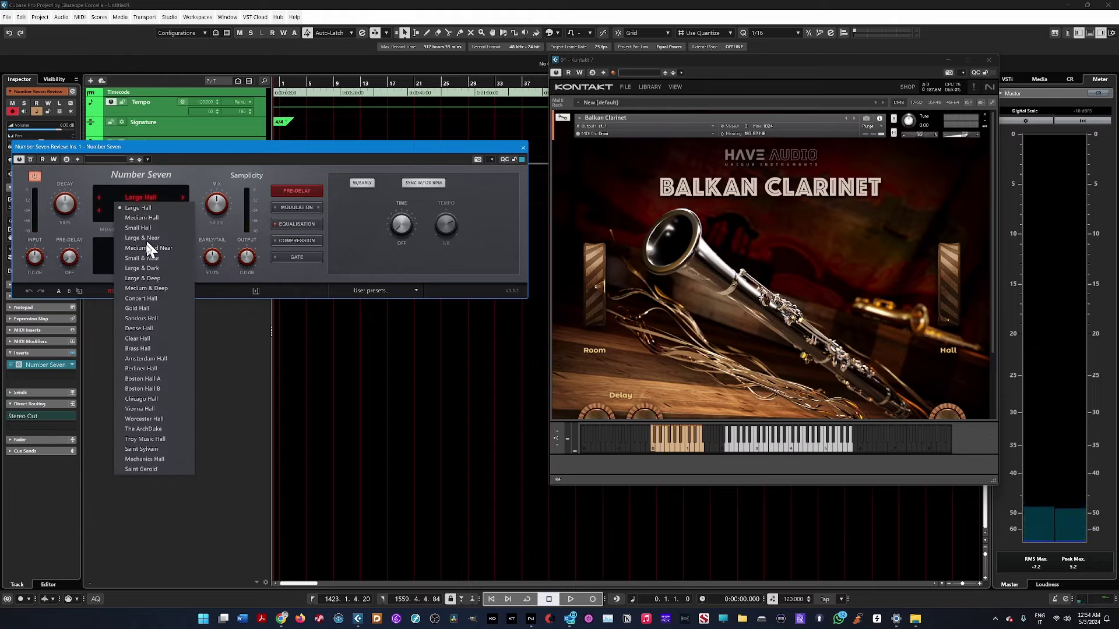
click(147, 258)
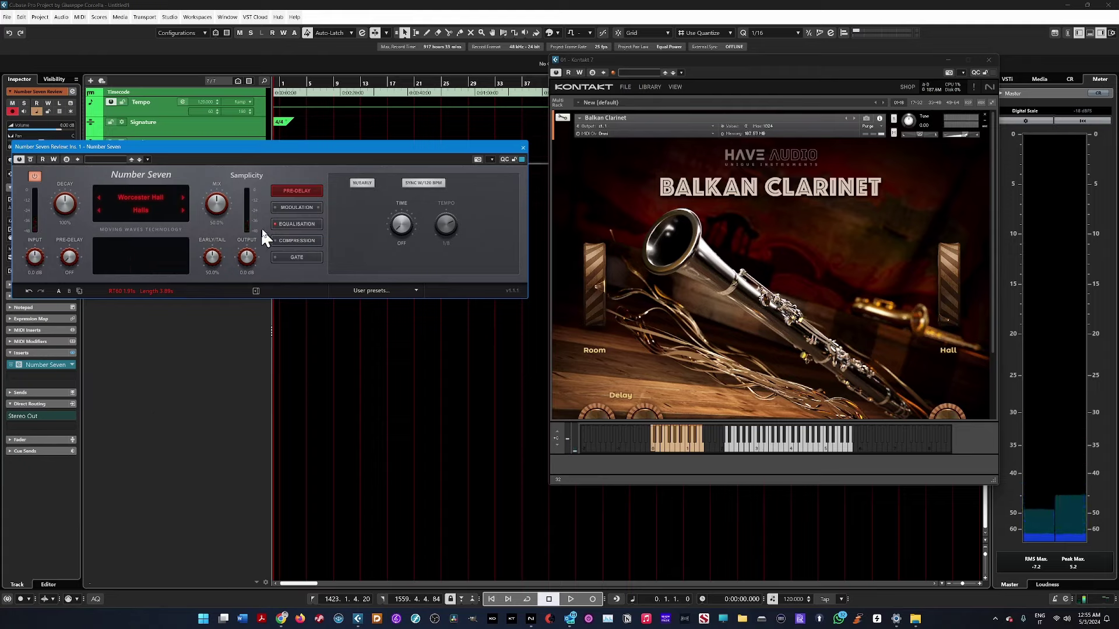
Step: Shape the reverb EQ with a mid cut, a boost on the fourth band and about -5 dB at 6.5 kHz, comparing it with the EQ bypassed
click(296, 224)
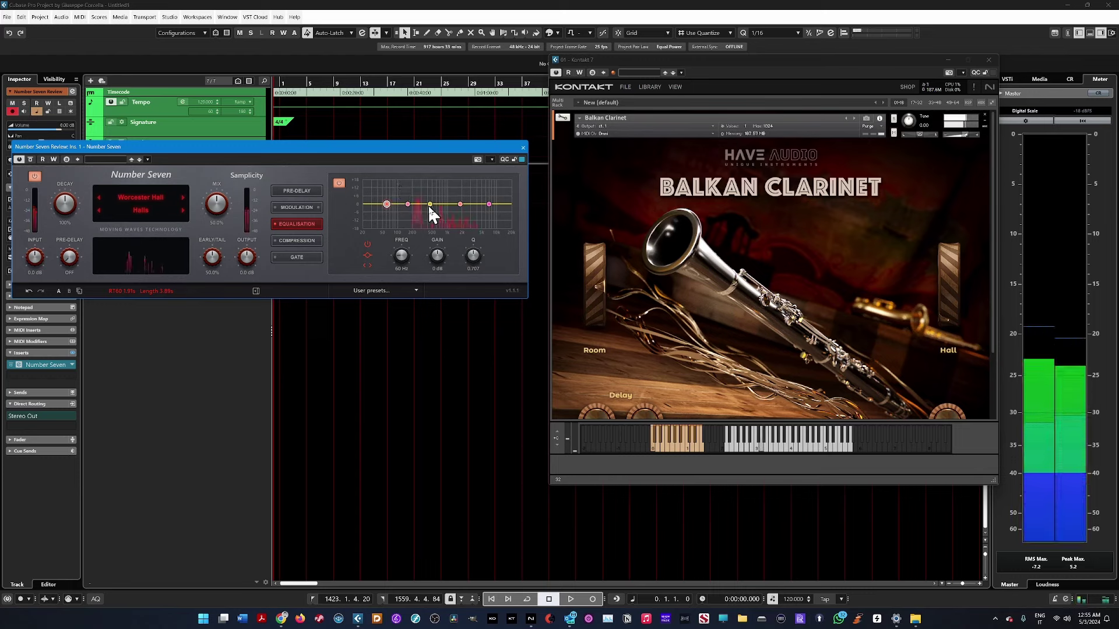
drag(430, 204, 488, 217)
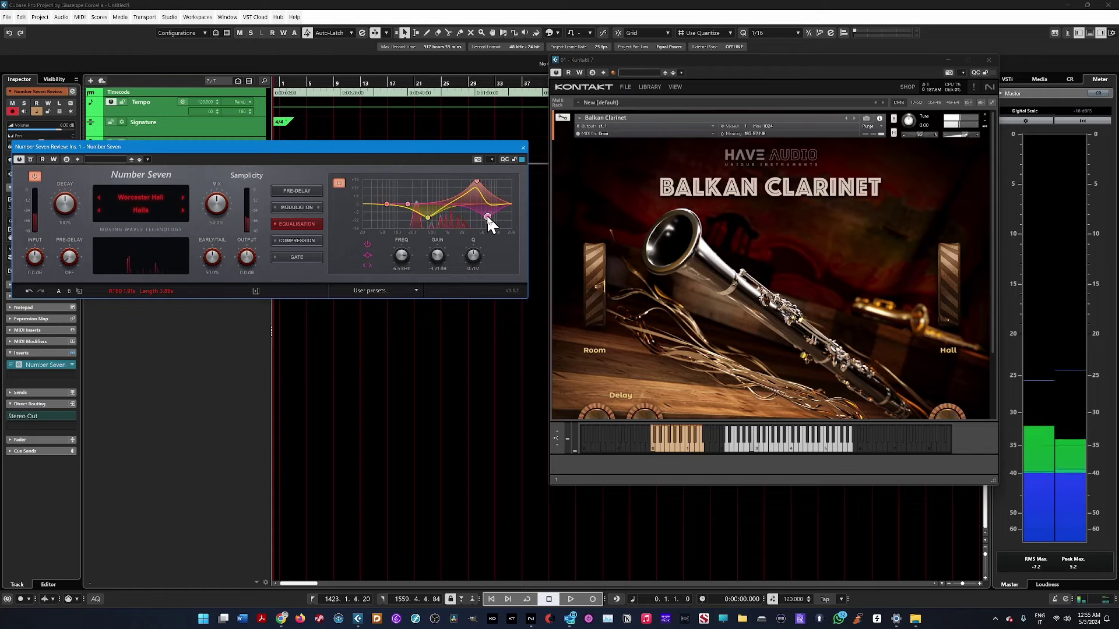
click(339, 183)
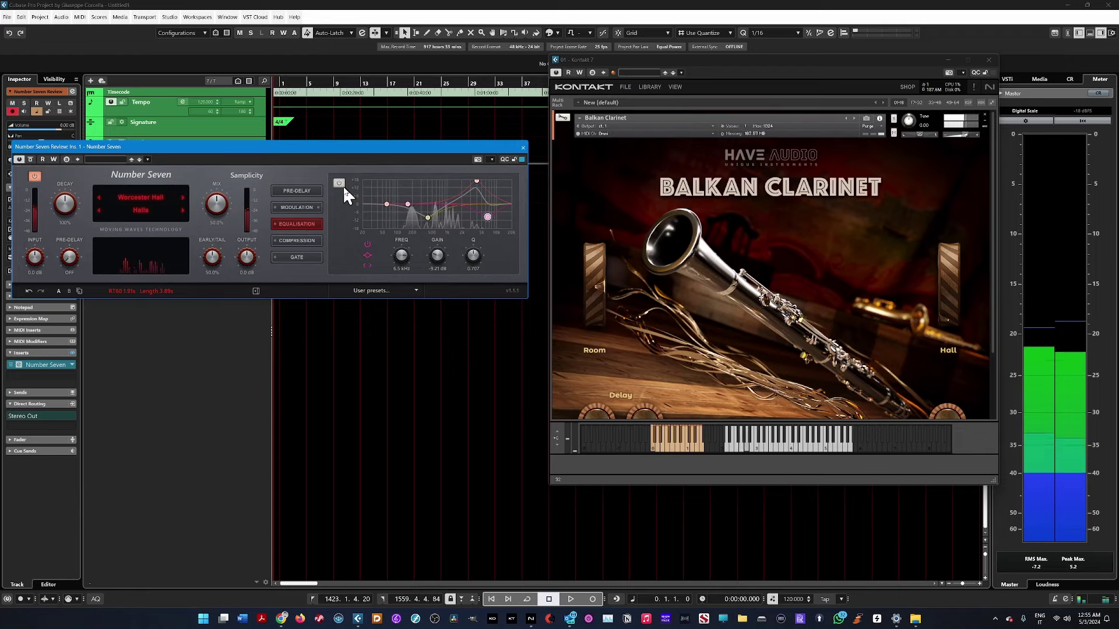
click(339, 185)
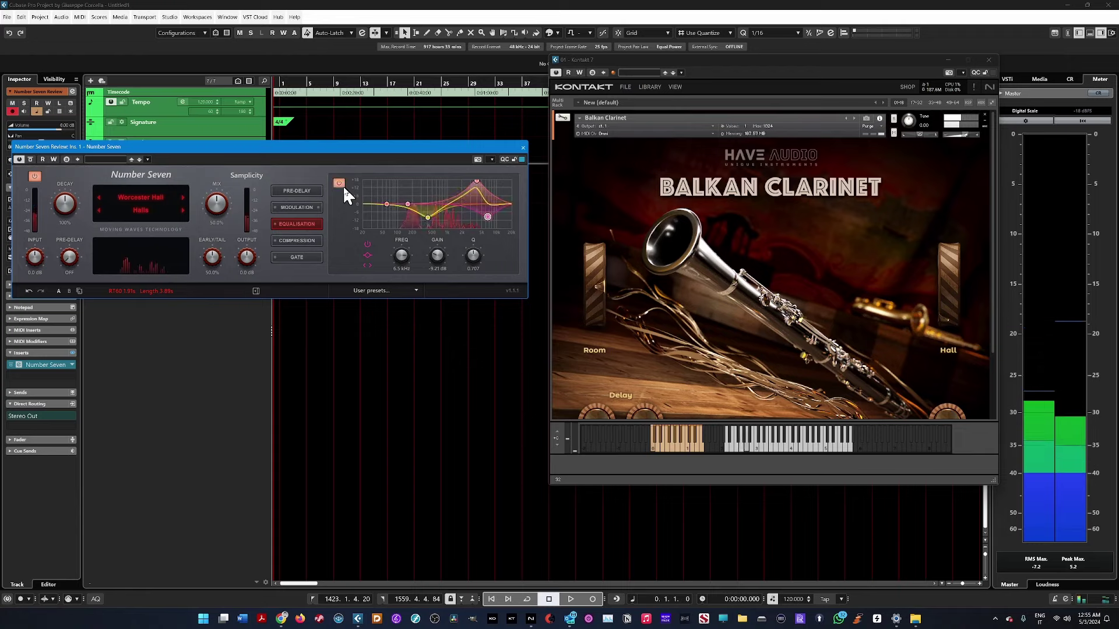
Step: Enable the compressor, set drive to 6.02 dB, threshold to -13.7 dB, attack to 16 ms and makeup to 3.78 dB, lower the knee, and enable its early option
click(307, 240)
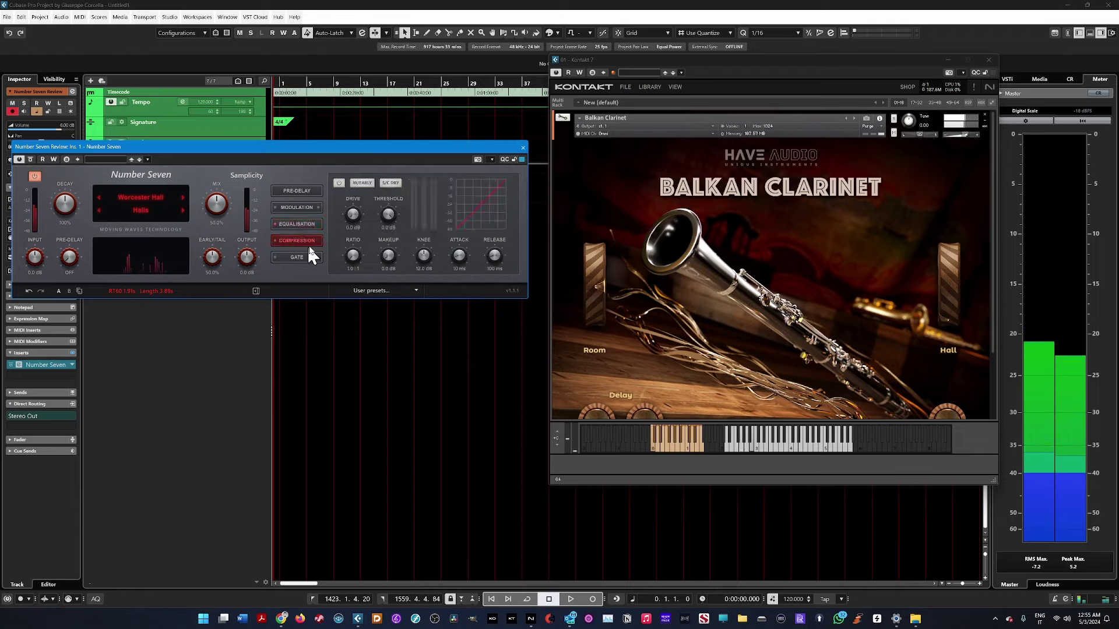
click(339, 183)
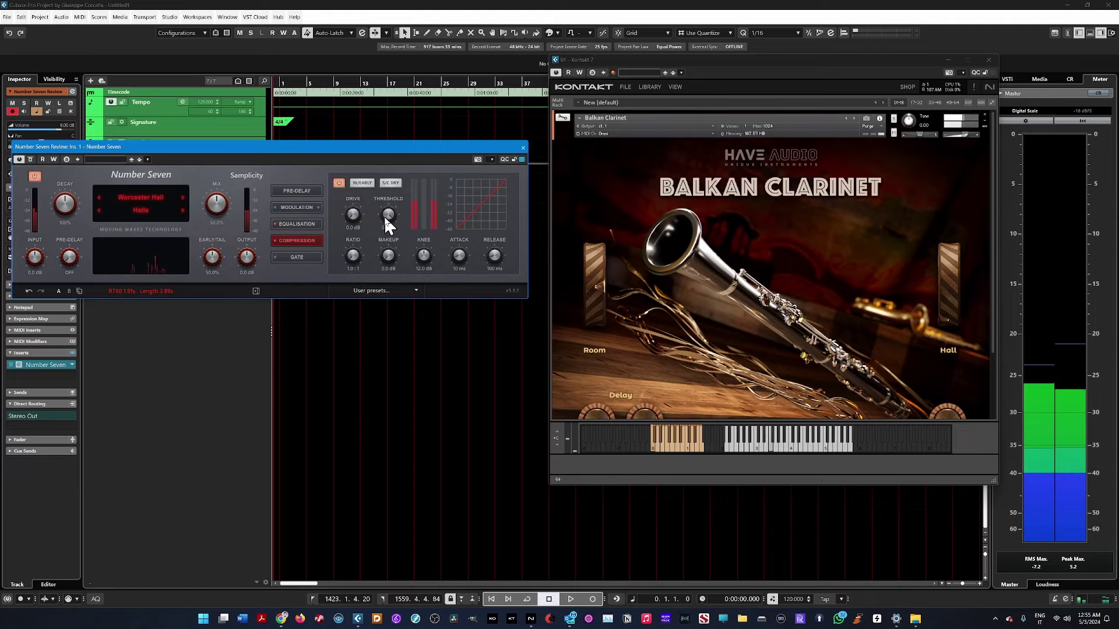
drag(385, 220, 349, 205)
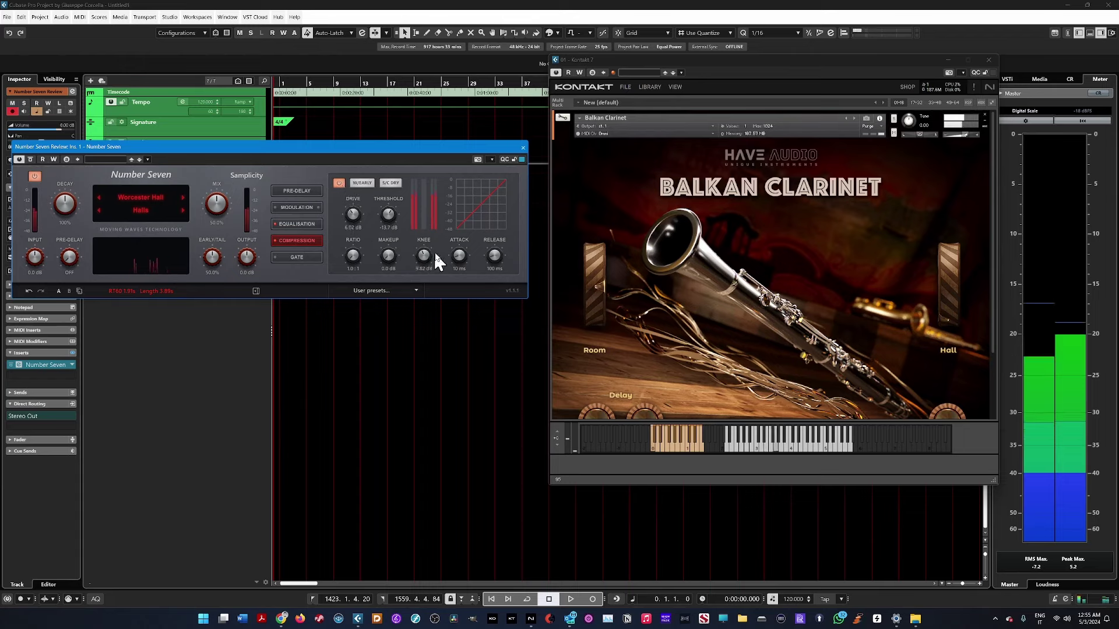
mouse_move(457, 258)
mouse_down()
mouse_move(456, 238)
mouse_move(457, 247)
mouse_up()
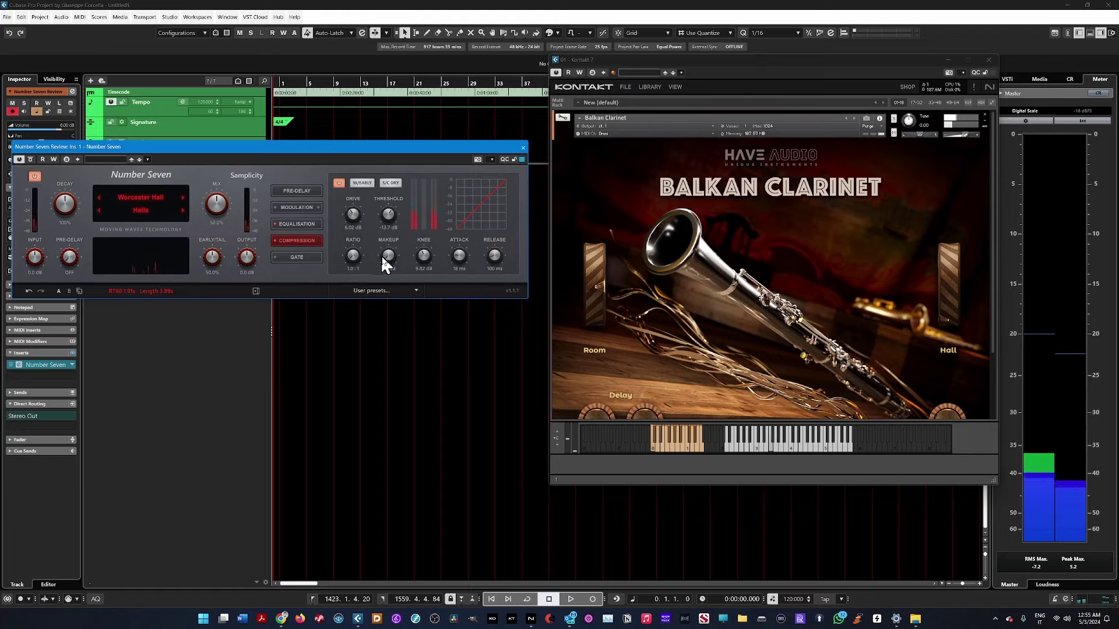
drag(389, 253, 386, 243)
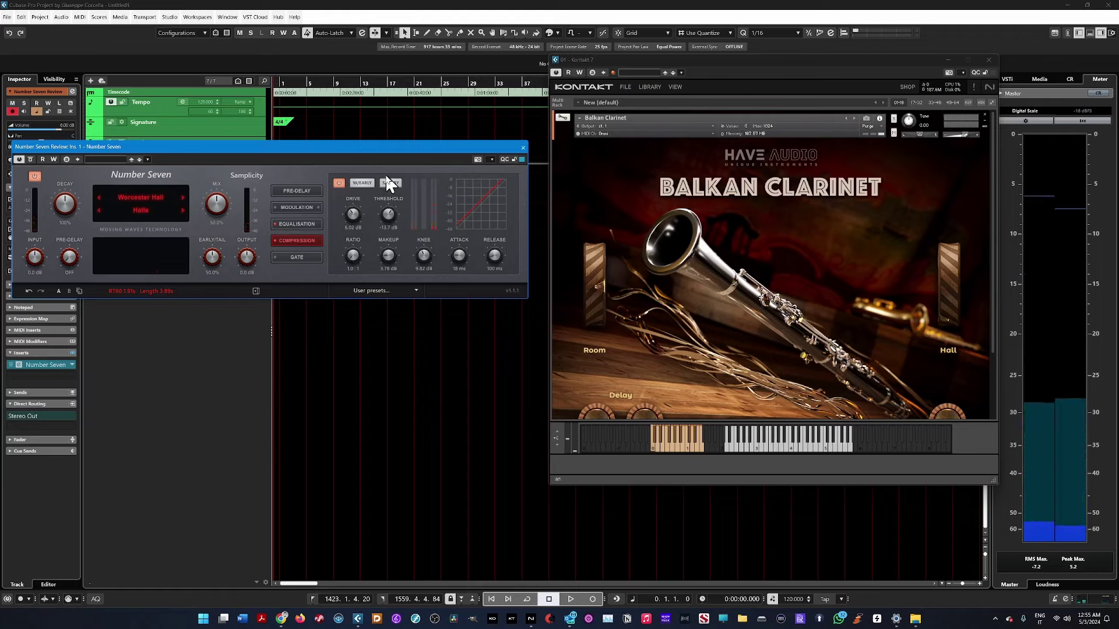
click(355, 183)
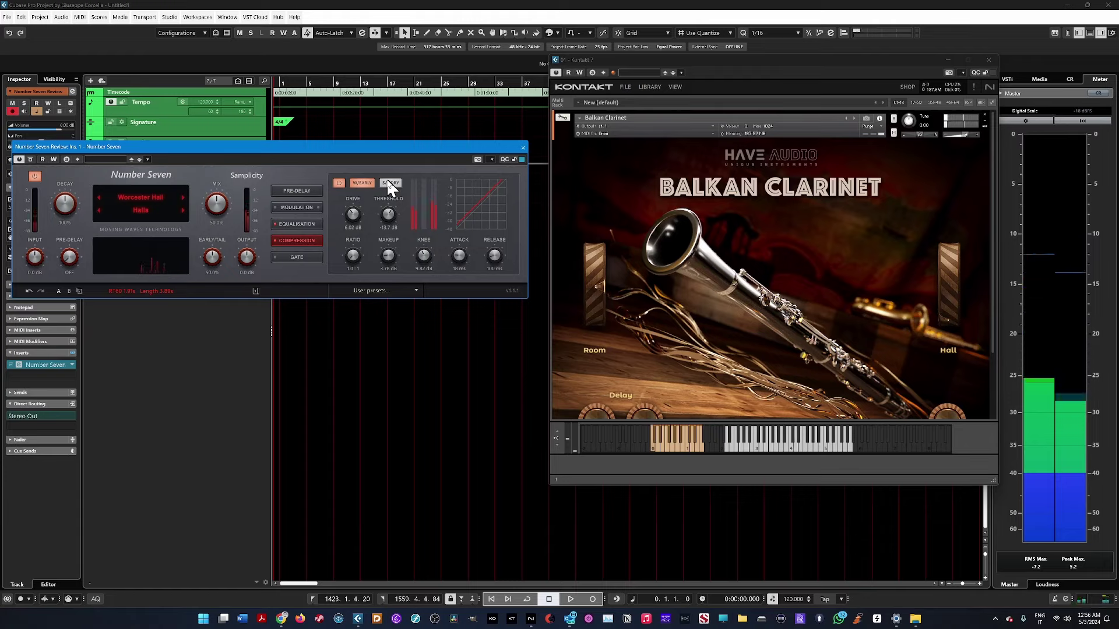
Step: Switch the reverb category to Ambiences, load the Medium & Bright preset, and raise the mix
click(145, 197)
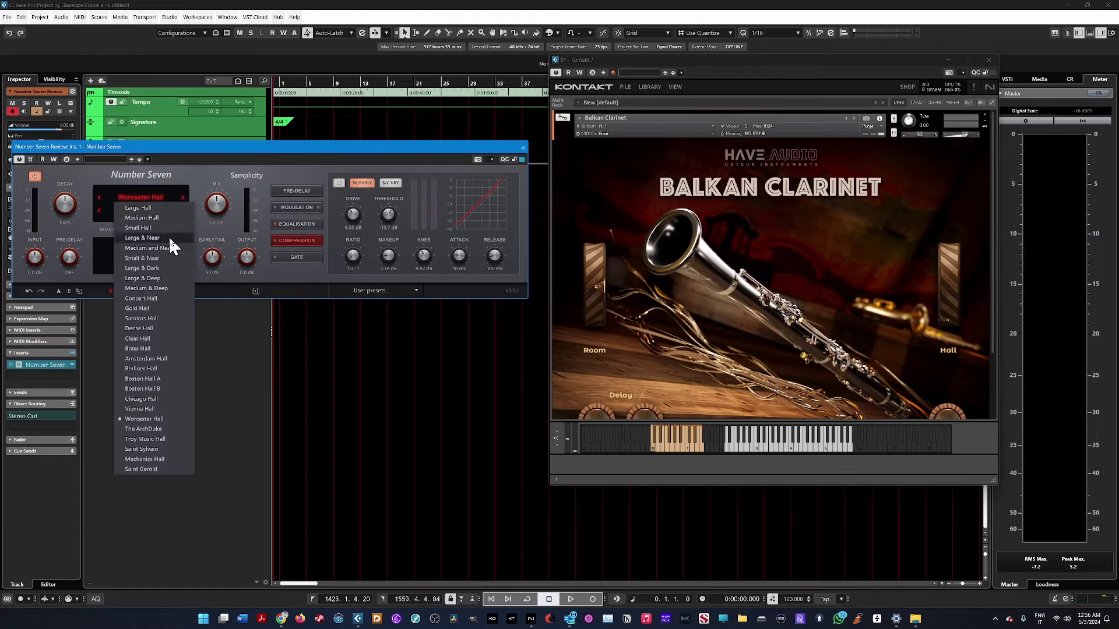
click(157, 194)
click(148, 207)
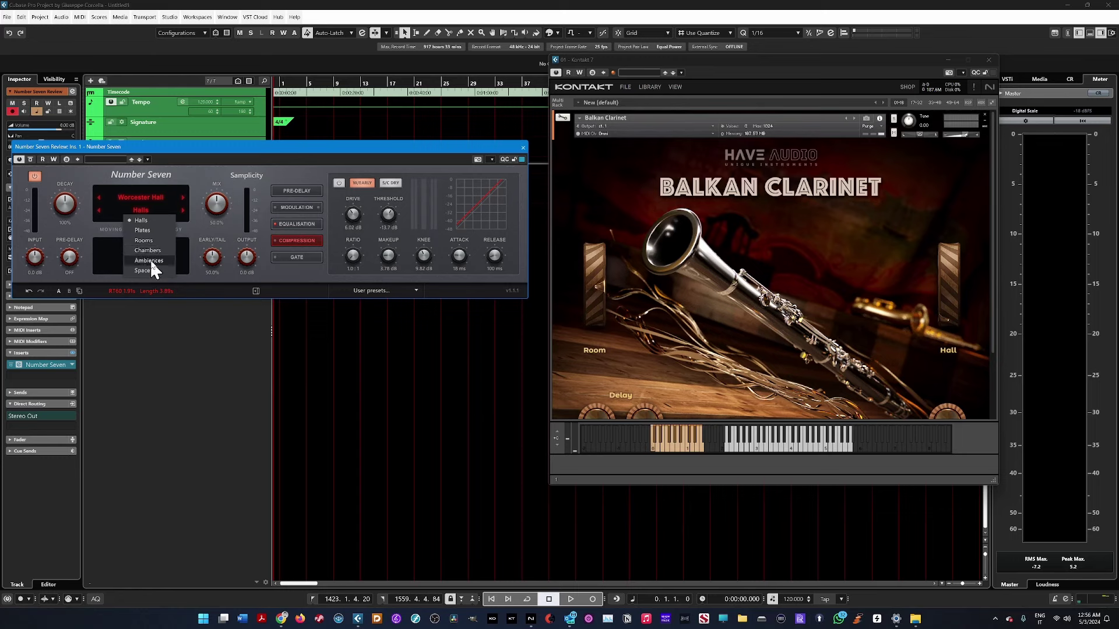
click(150, 261)
click(155, 201)
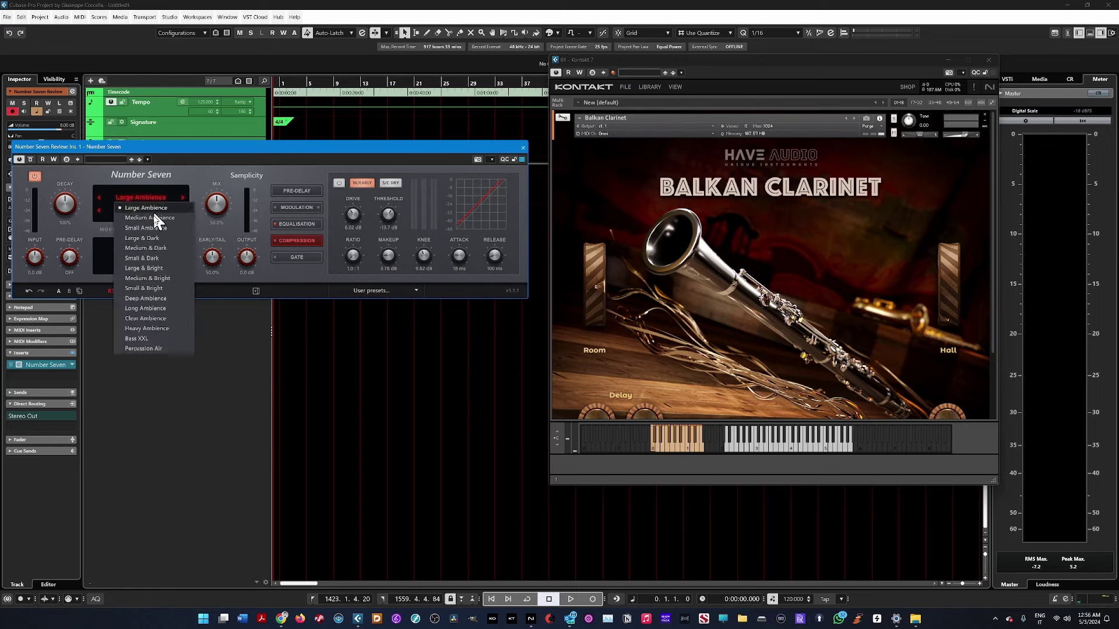
click(139, 282)
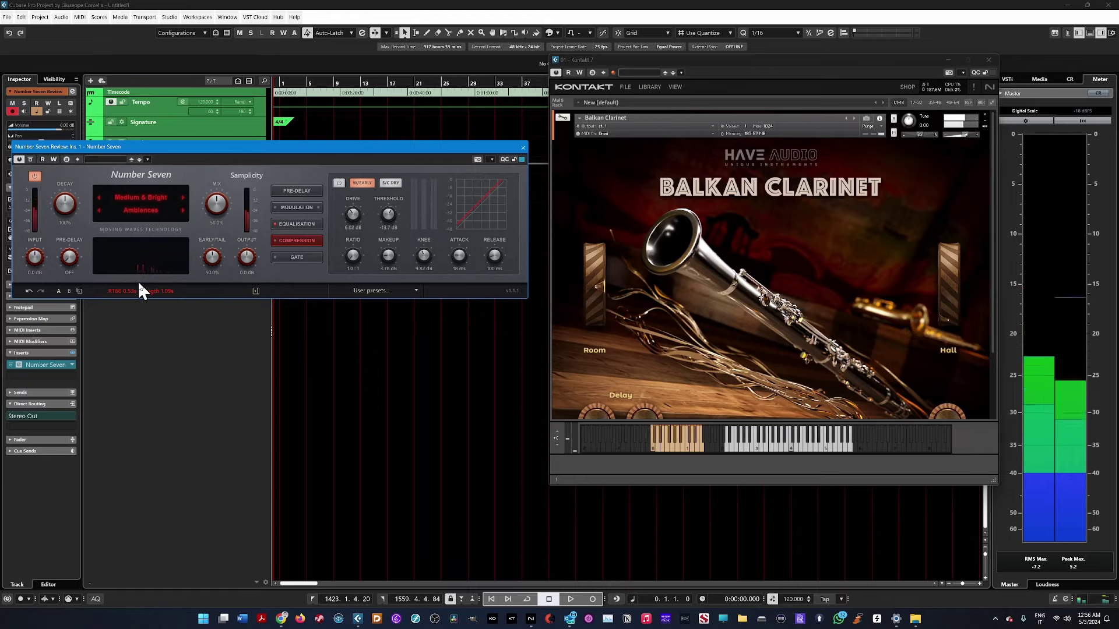
drag(214, 204, 216, 172)
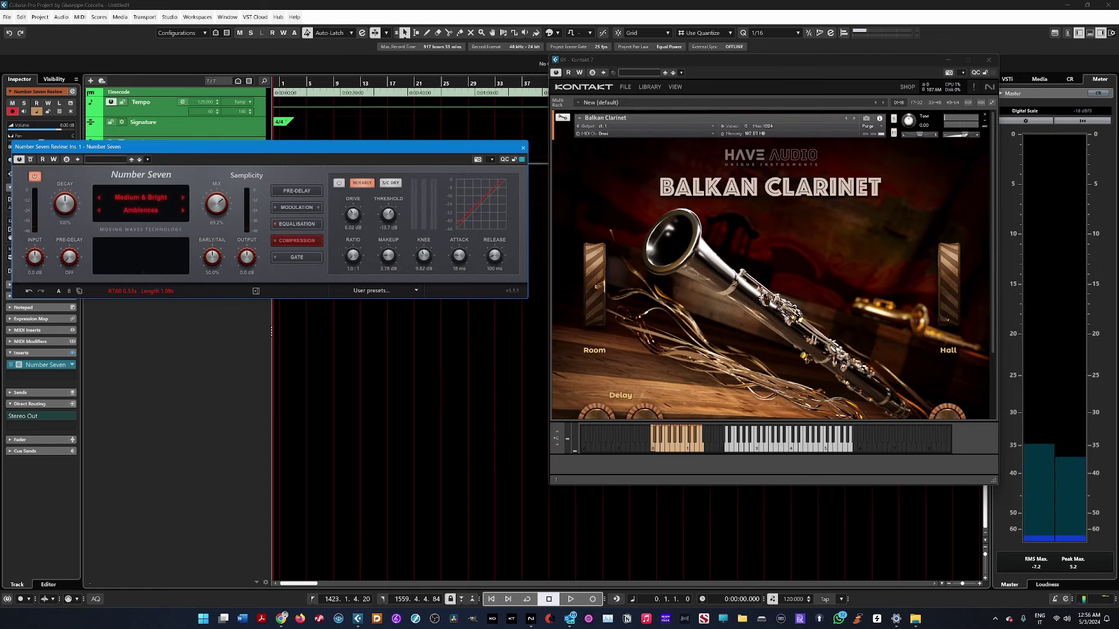
Step: Load the Chorus library's Women - Energetic Syllables instrument in Kontakt and bypass the reverb to hear the dry sound
click(649, 87)
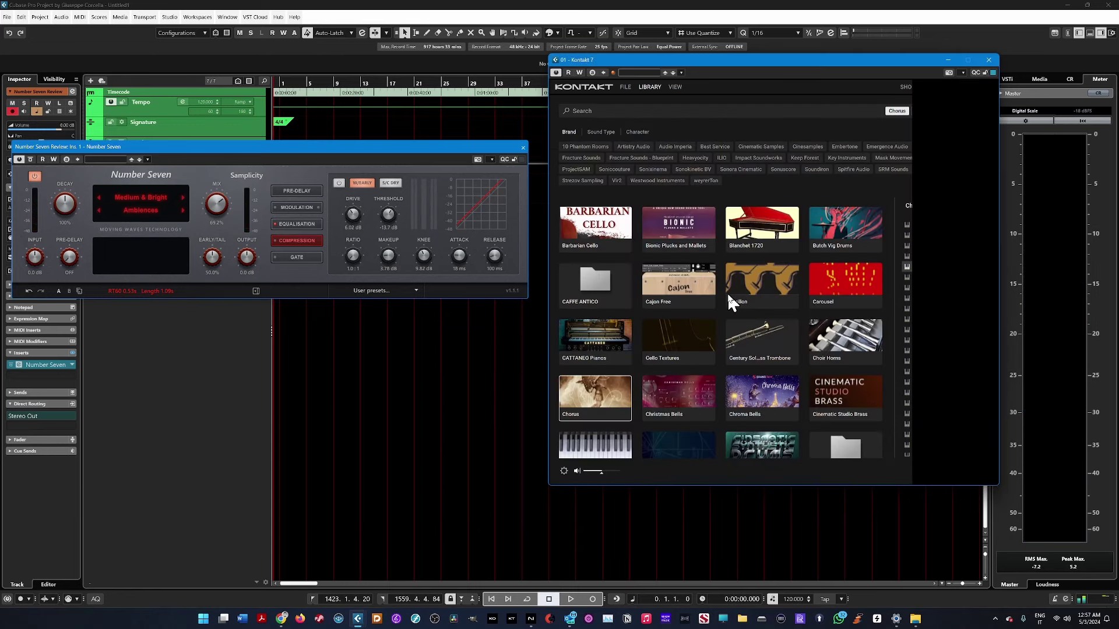
click(34, 176)
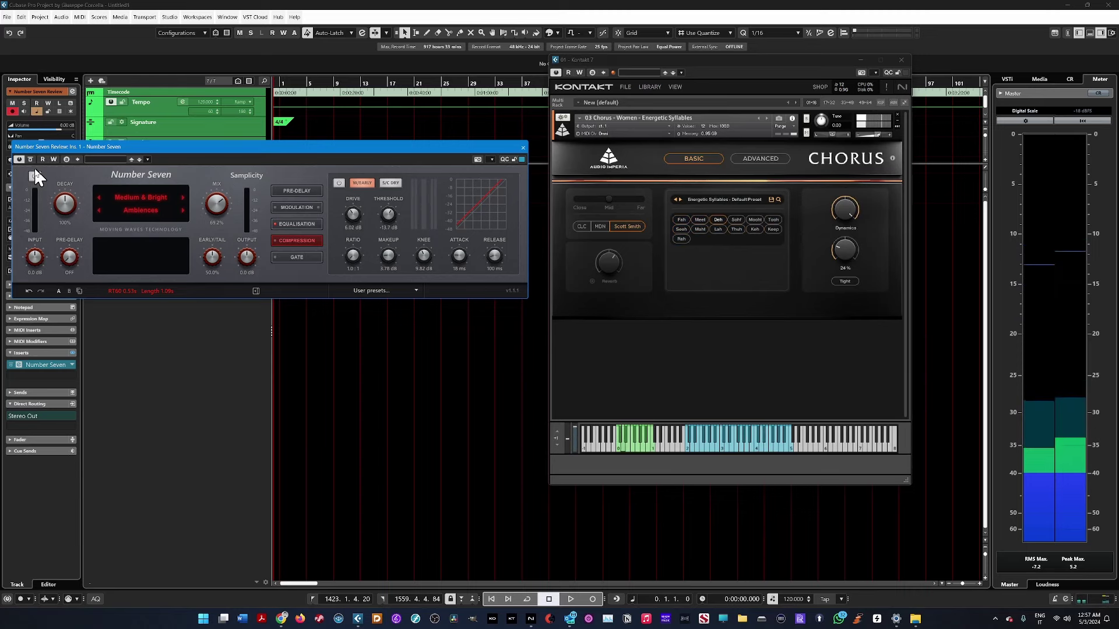
Step: Switch the reverb category to Halls, load the Saint Gerold preset, and re-enable the reverb
click(140, 203)
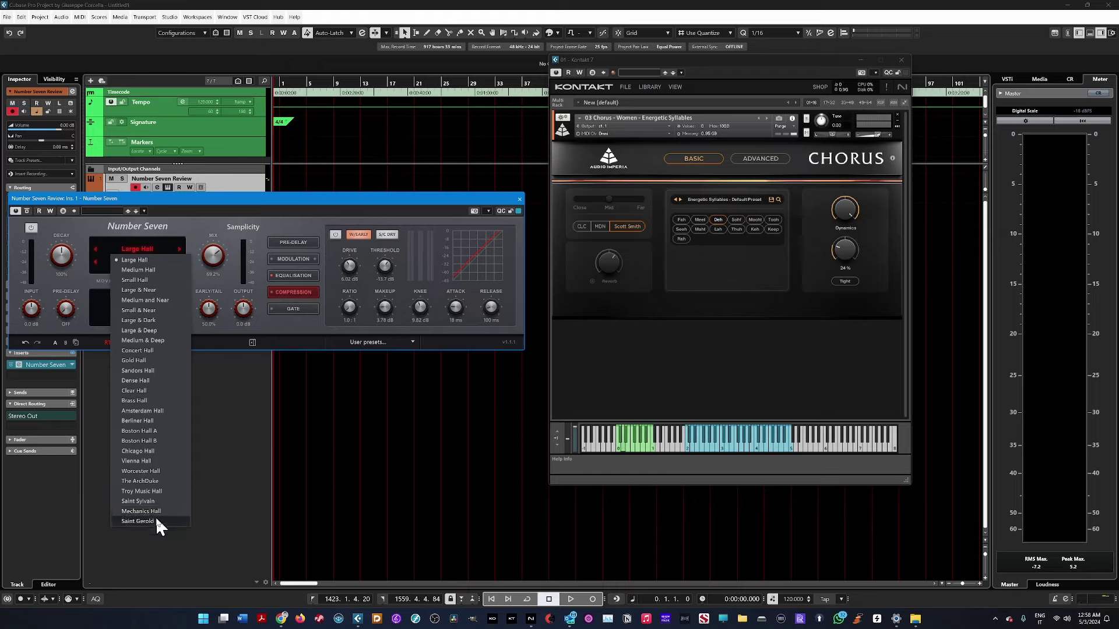
click(155, 516)
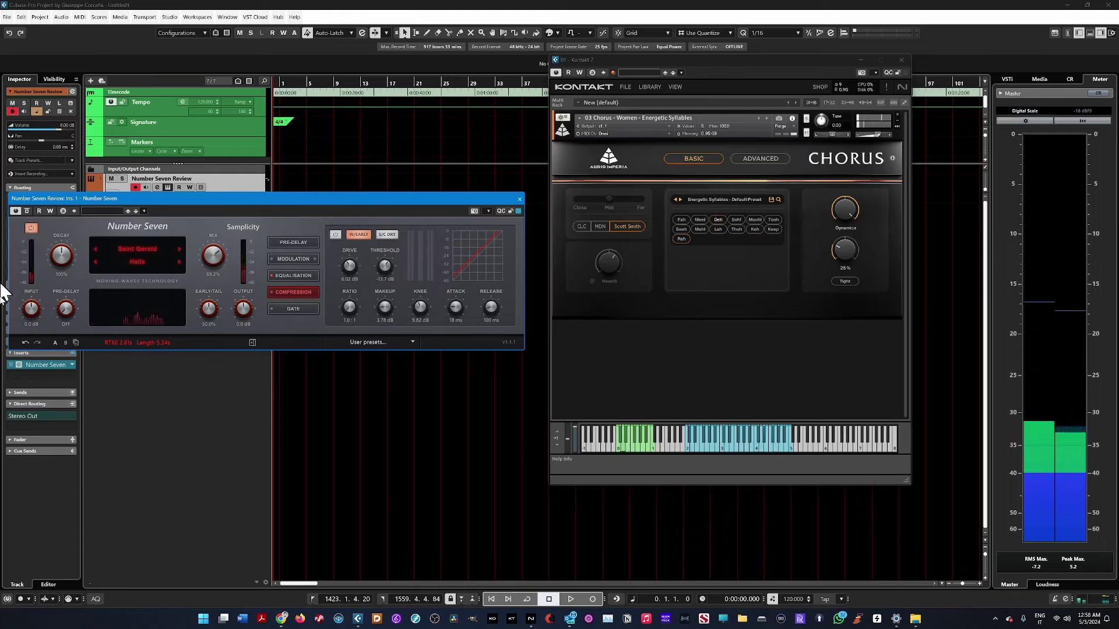
Step: Enable the compressor, set makeup to 0.0 dB and threshold to -7.49 dB, reset the drive, and open the gate settings
click(335, 234)
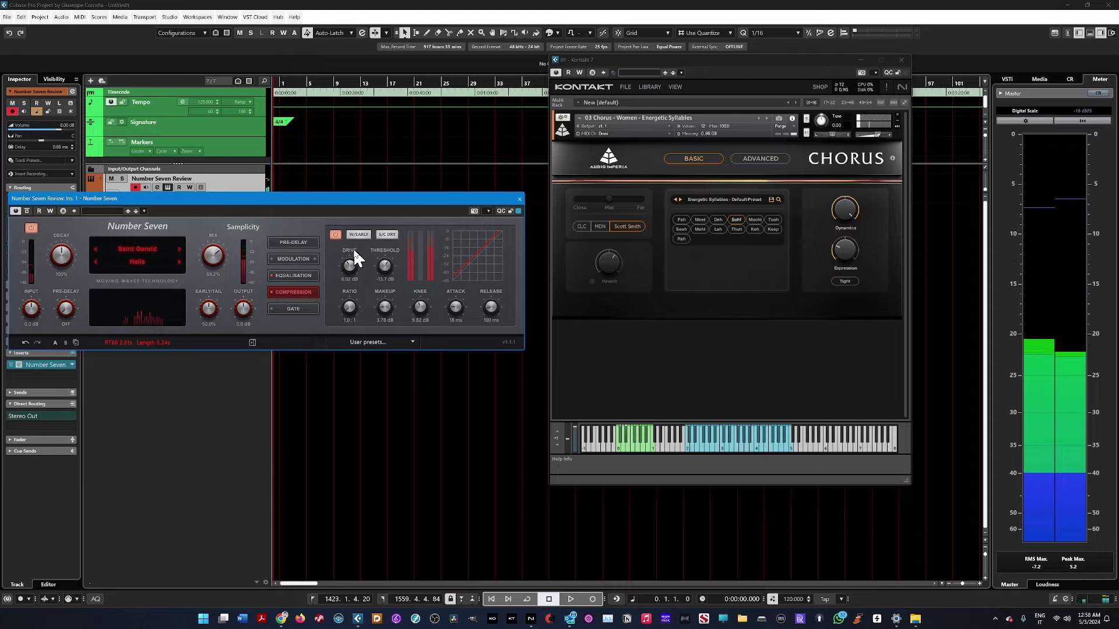
drag(382, 310, 385, 335)
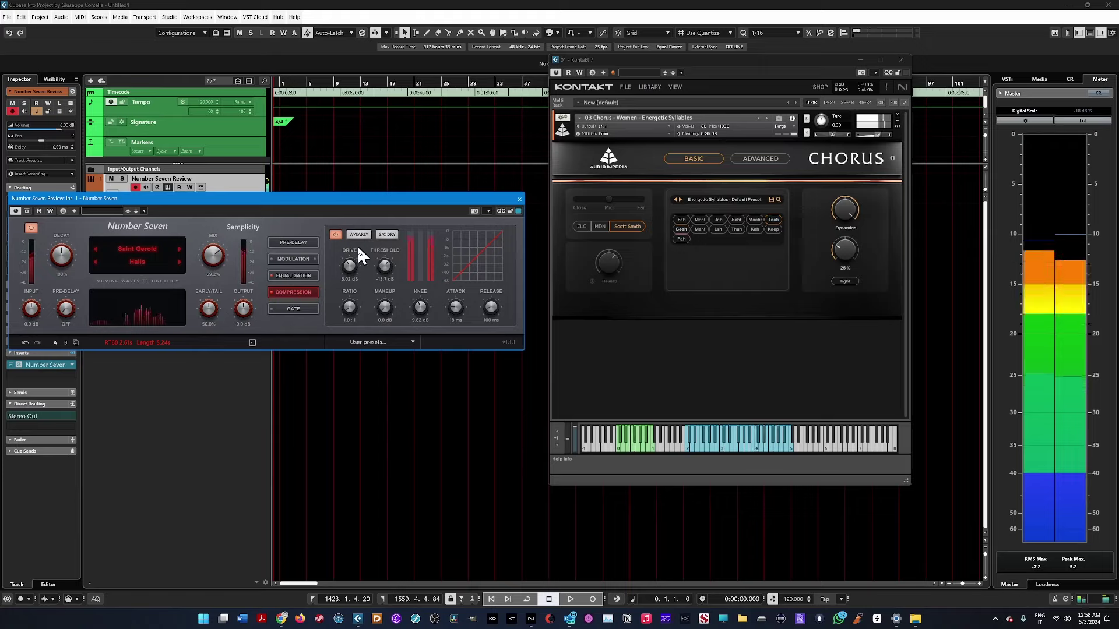
scroll(384, 267, up, 2)
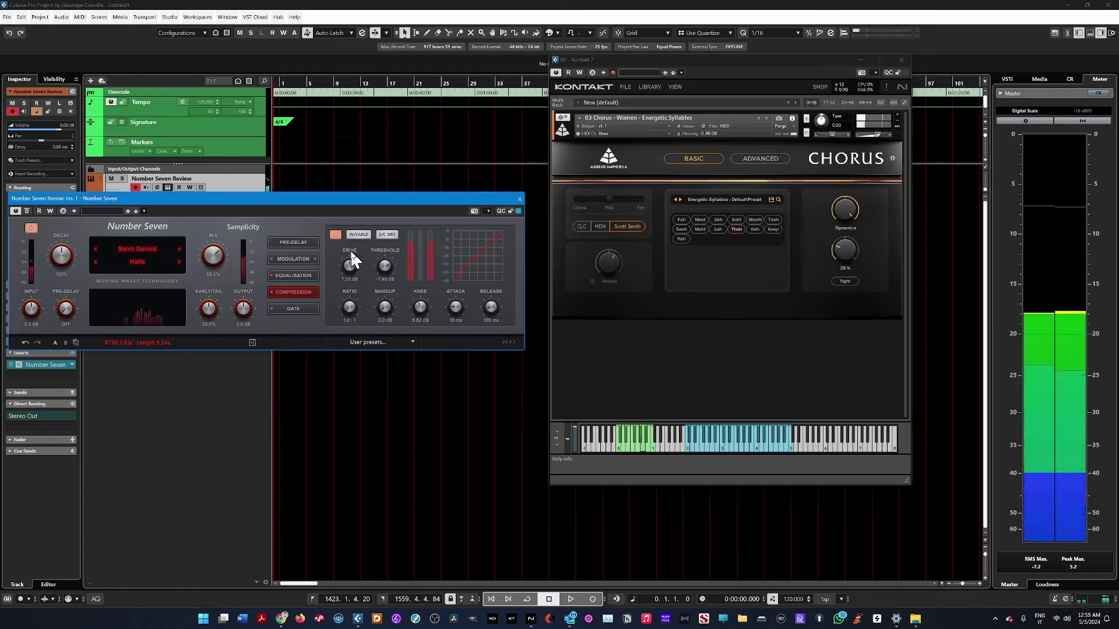
double_click(350, 265)
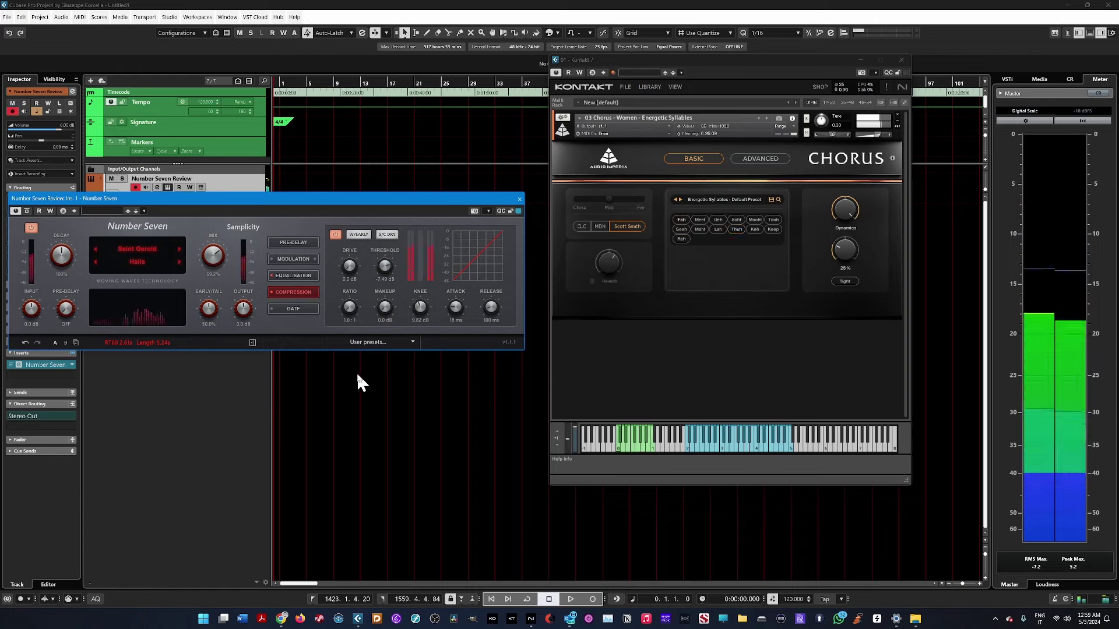
click(294, 309)
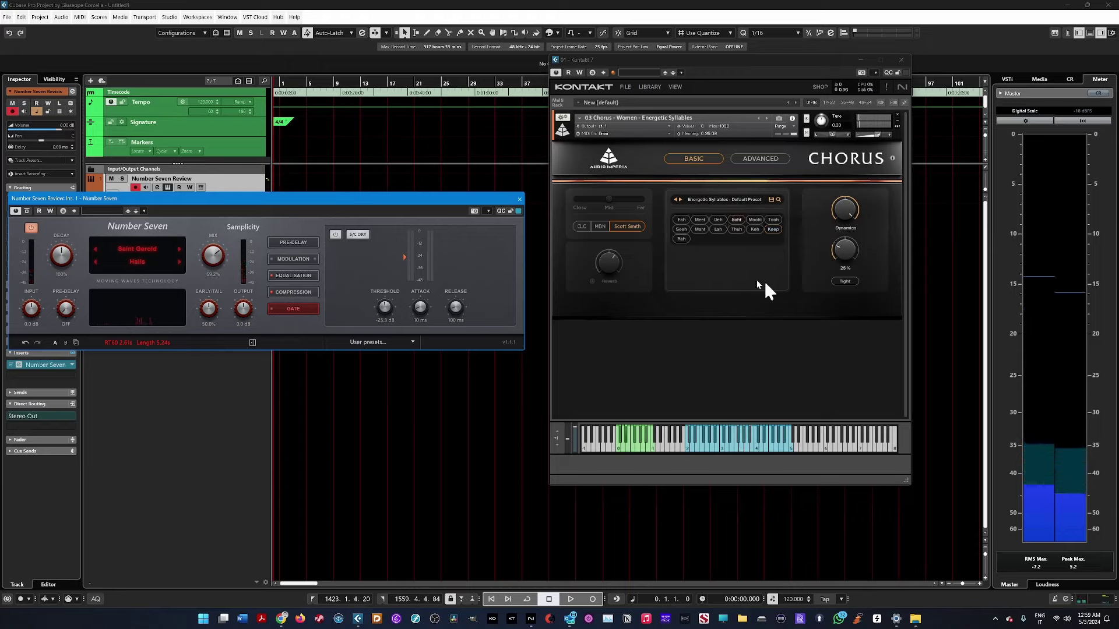
Step: Load the Cinevox - Kate instrument in Kontakt and the Large & Bright preset from the Chambers reverb category
click(645, 87)
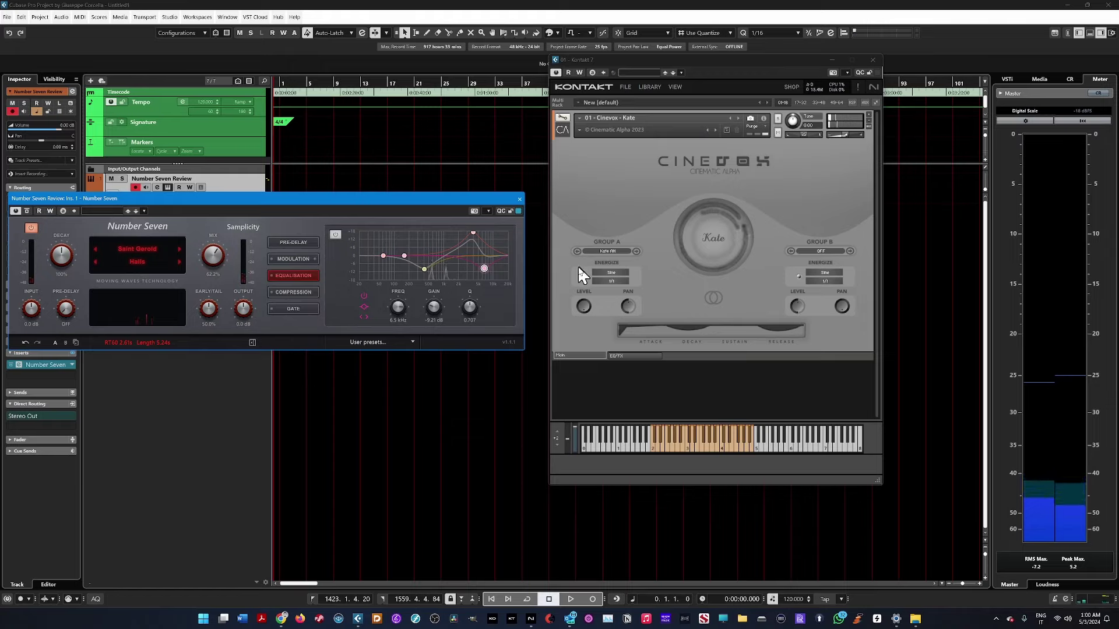
click(152, 250)
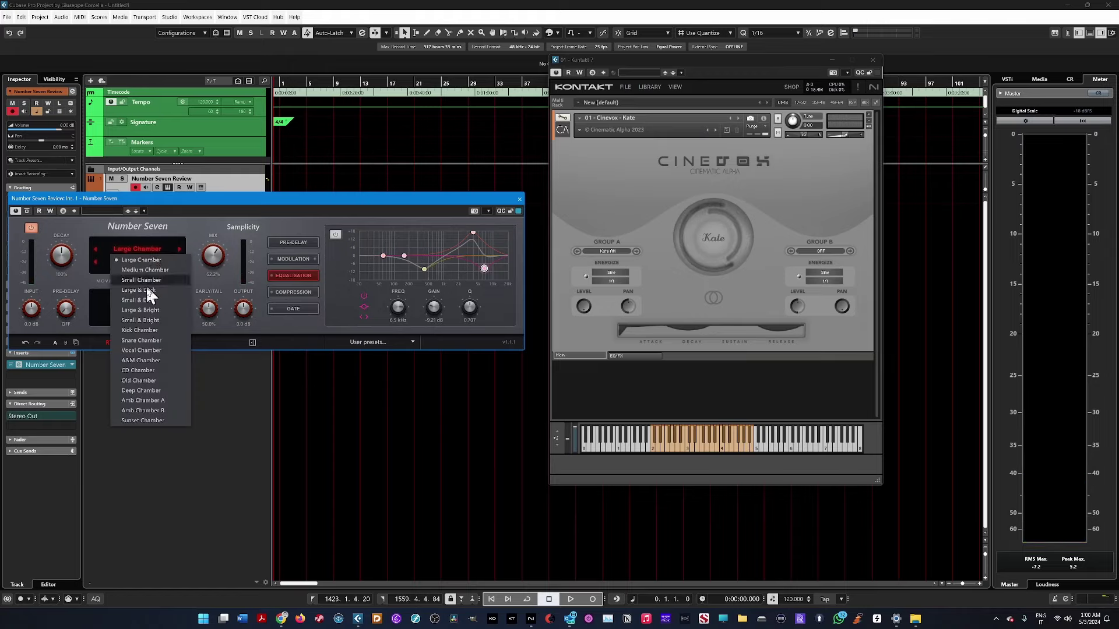
click(145, 309)
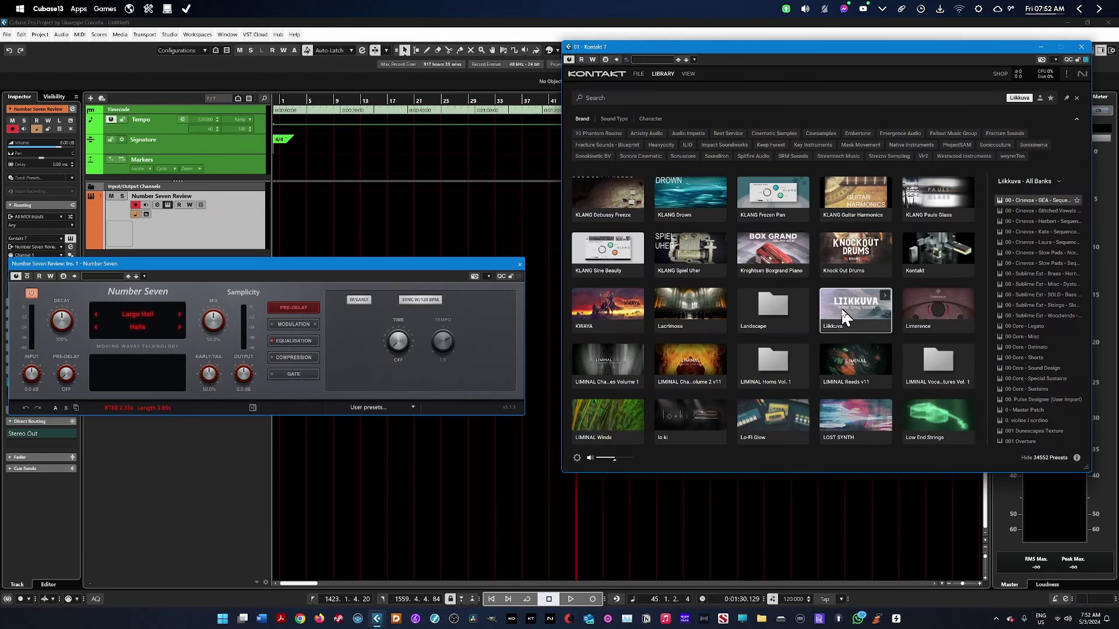
Step: Load the Liikkuva library's Molto Sul Pont Tremolo instrument in Kontakt and turn down its built-in reverb mix
click(844, 318)
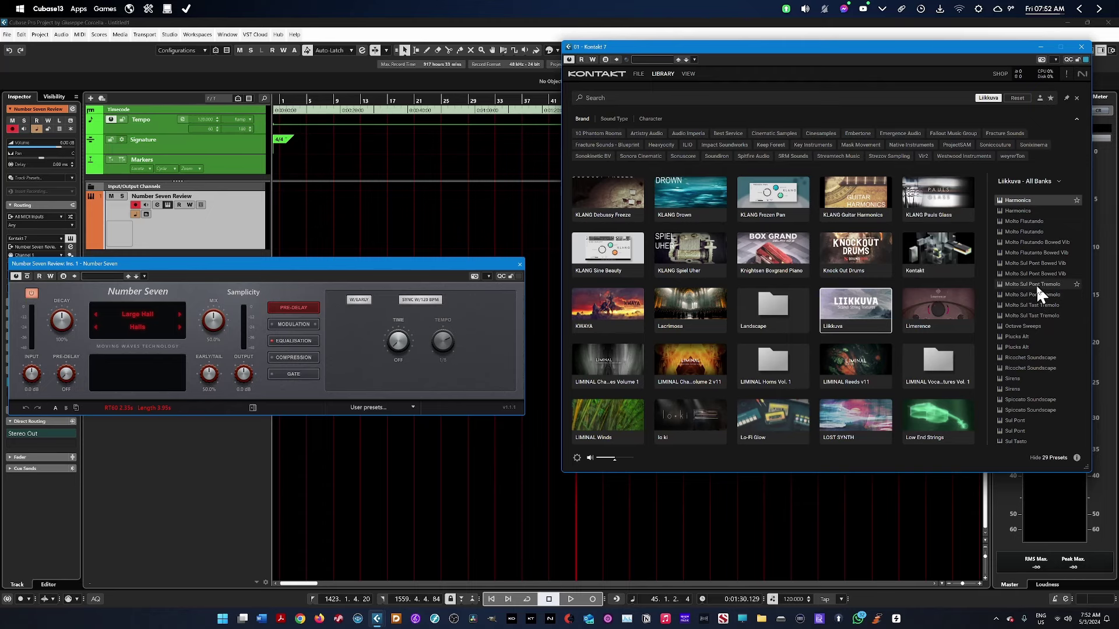
double_click(1037, 288)
drag(836, 95, 828, 113)
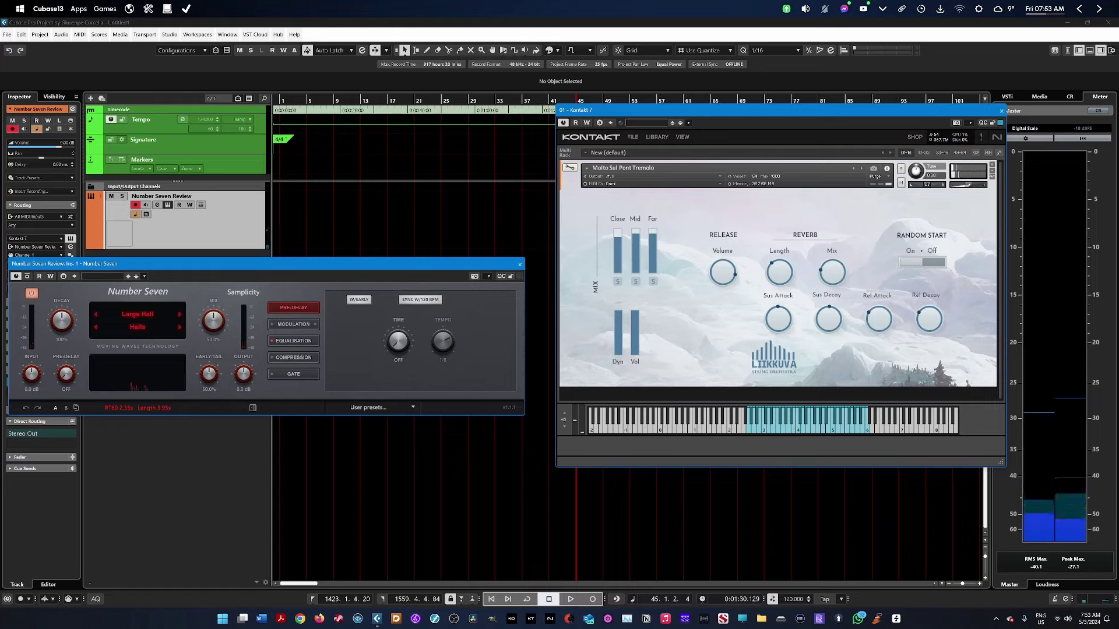
drag(832, 269, 834, 285)
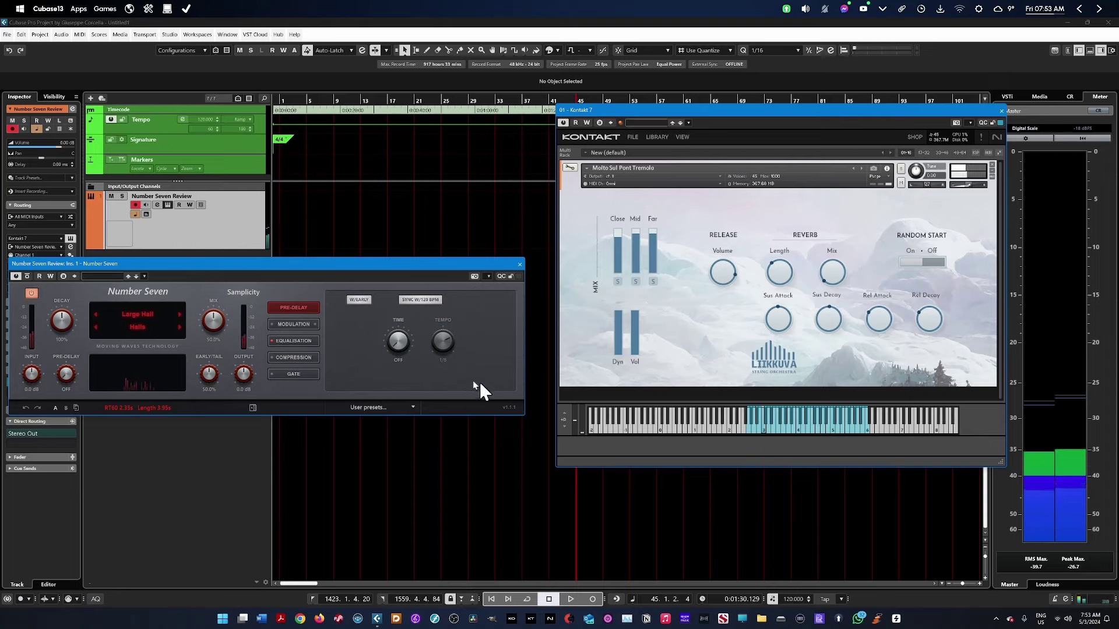
Step: Enable the compressor with drive about 4.7 dB, threshold about -12.8 dB, ratio 1.7:1 and makeup about 4.9 dB, leaving the early and S/C dry options off
click(291, 357)
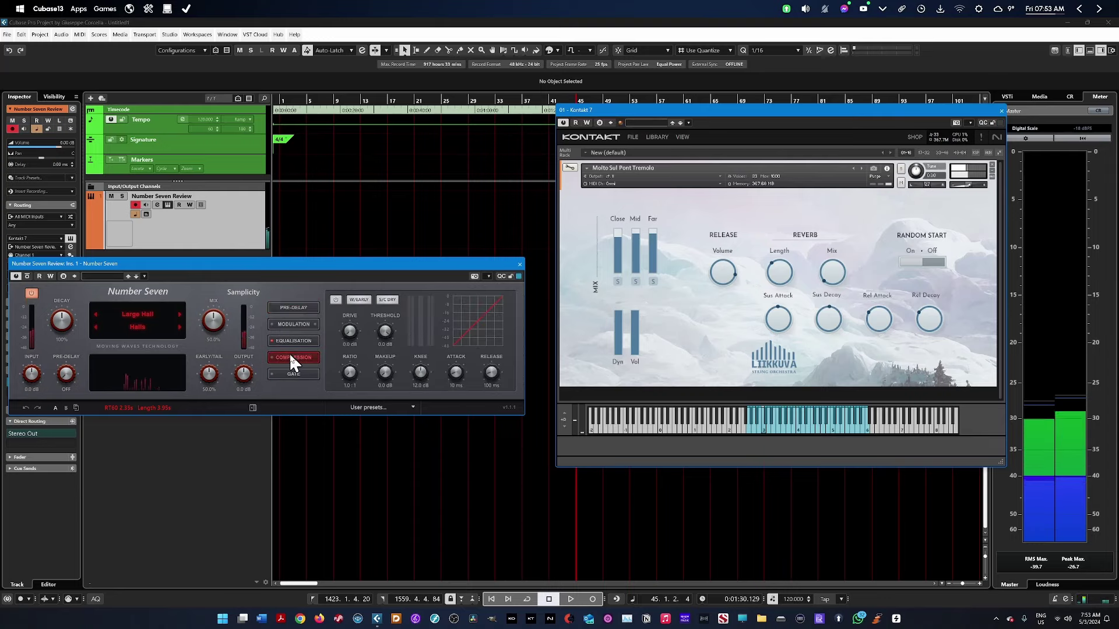
click(336, 300)
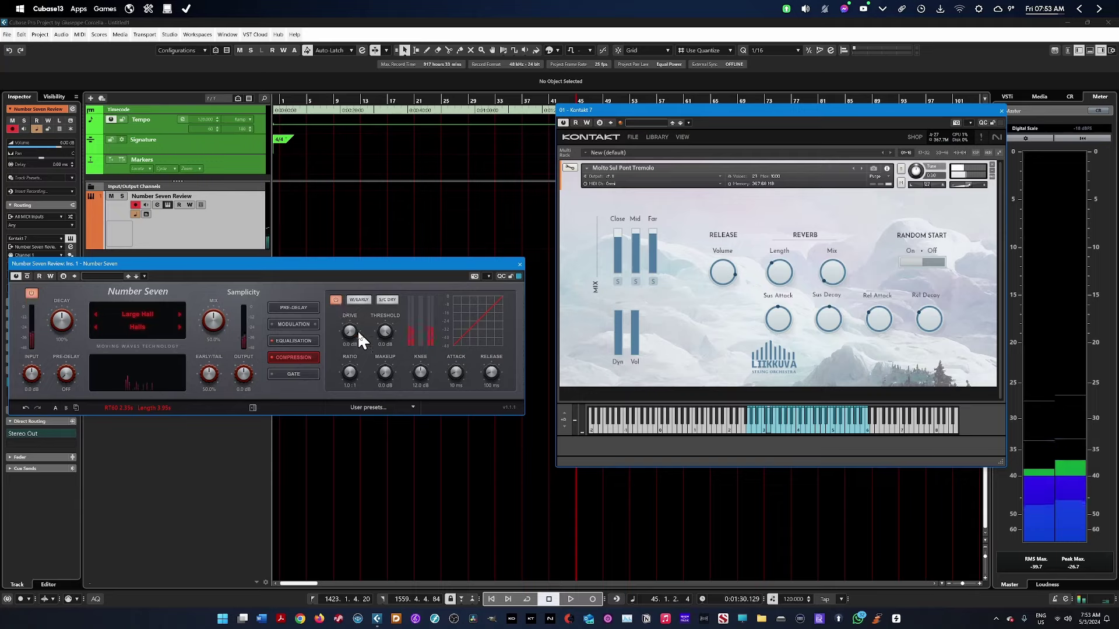
drag(357, 328, 353, 307)
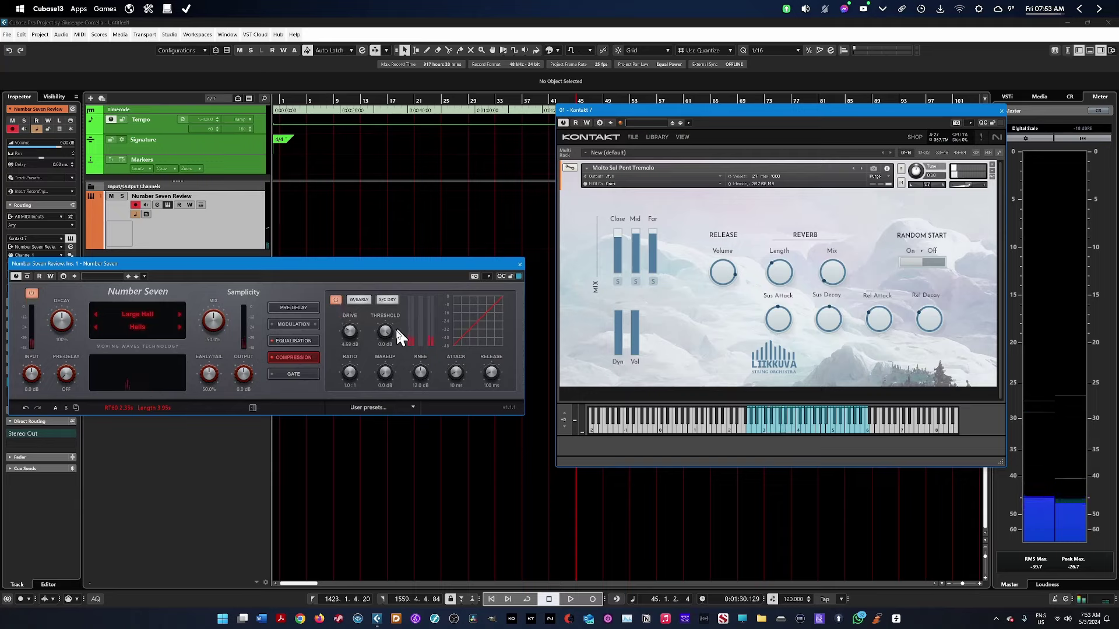
drag(389, 334, 349, 349)
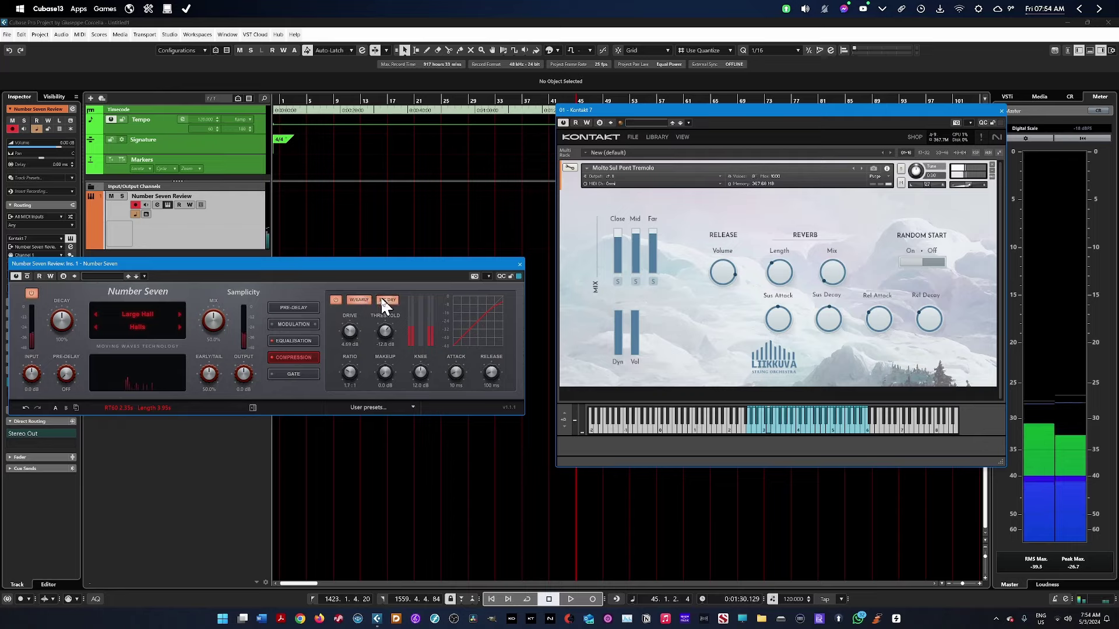
click(365, 300)
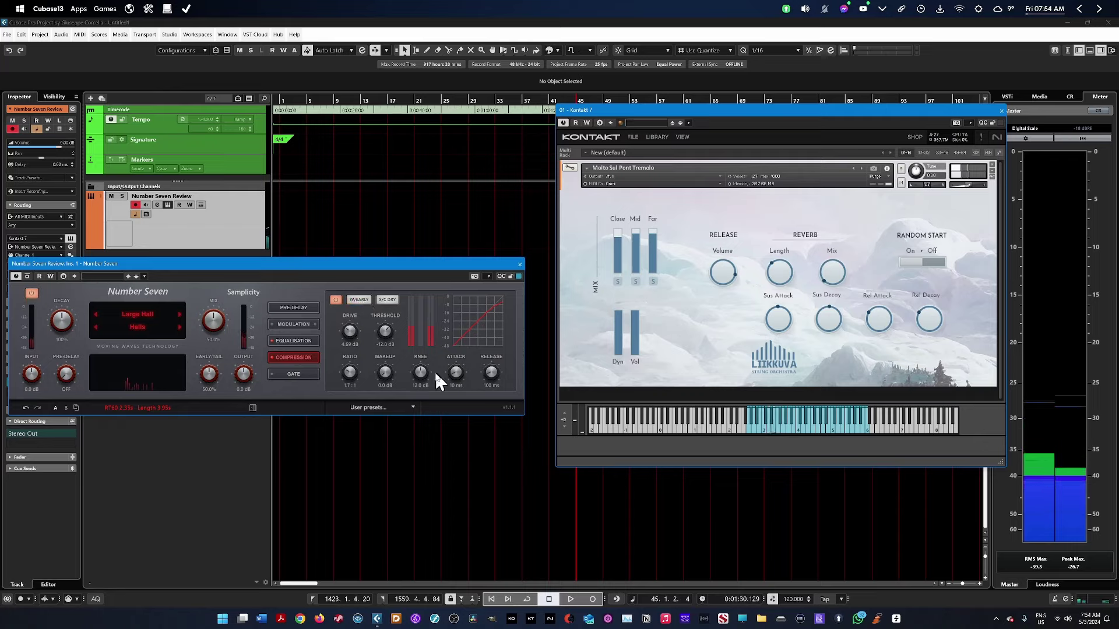
drag(391, 366, 388, 360)
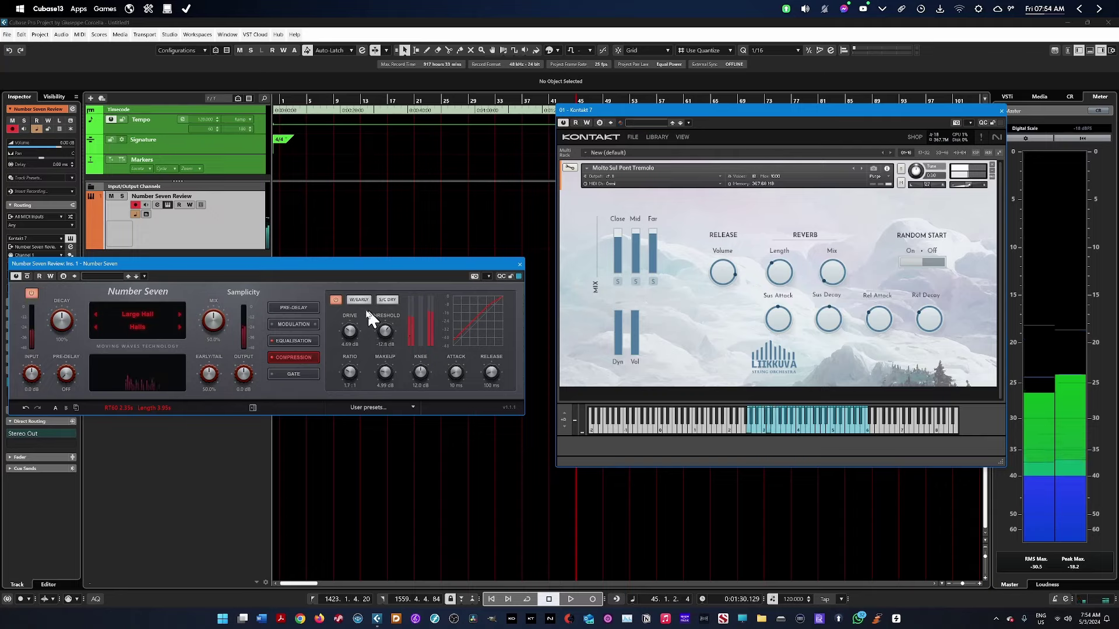
Step: Enable the gate, set its threshold to about -13.1 dB and release to 286 ms, and open the user presets
click(299, 374)
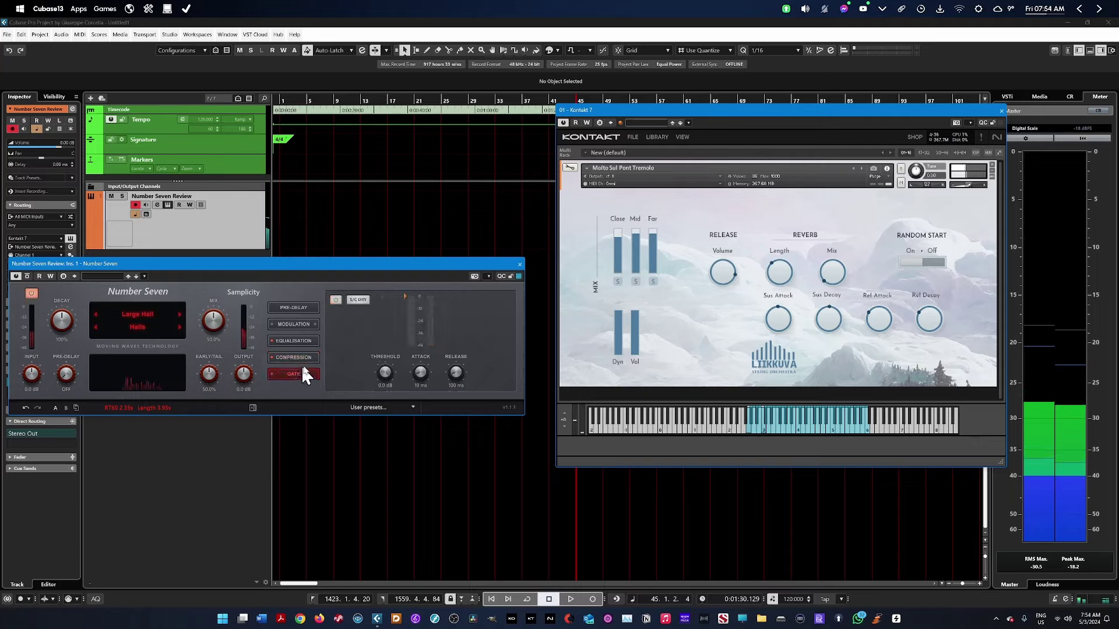
click(337, 297)
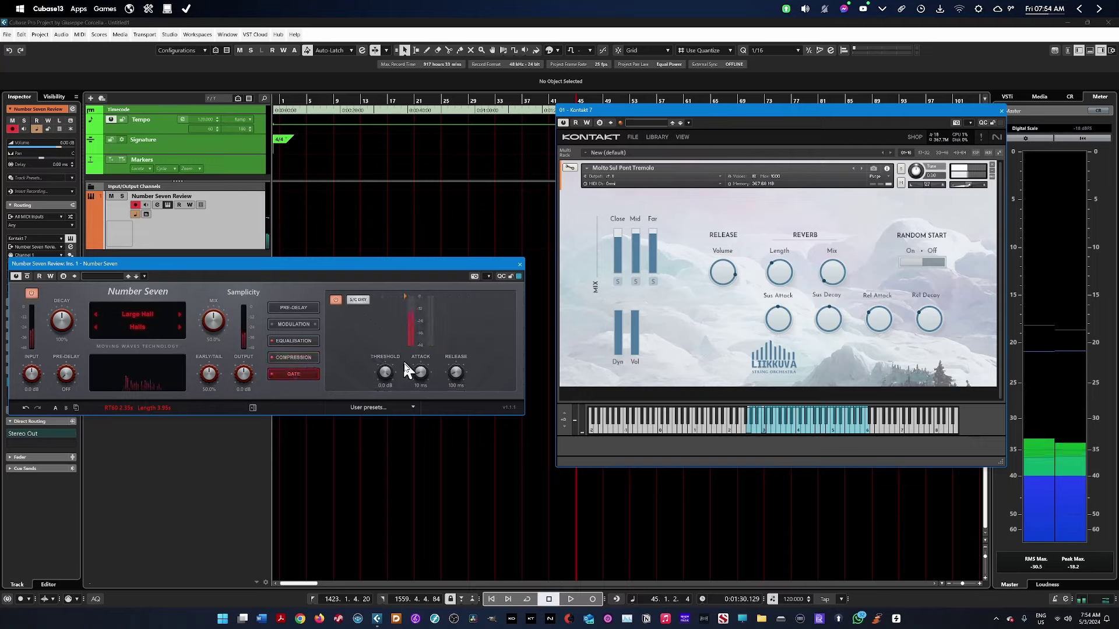
drag(391, 376, 393, 405)
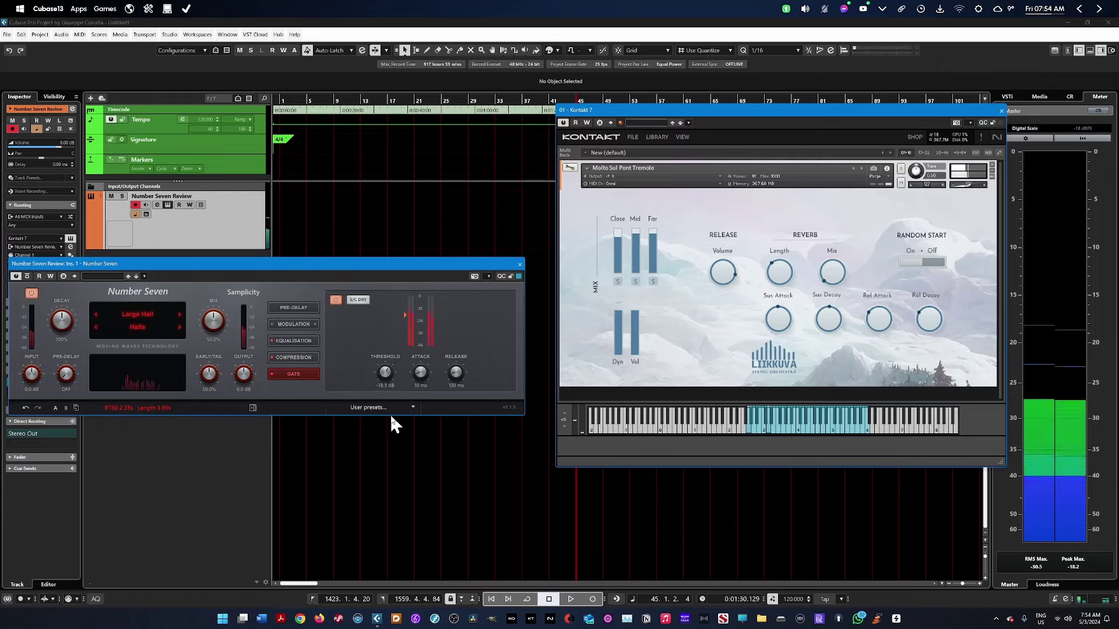
drag(391, 418, 392, 449)
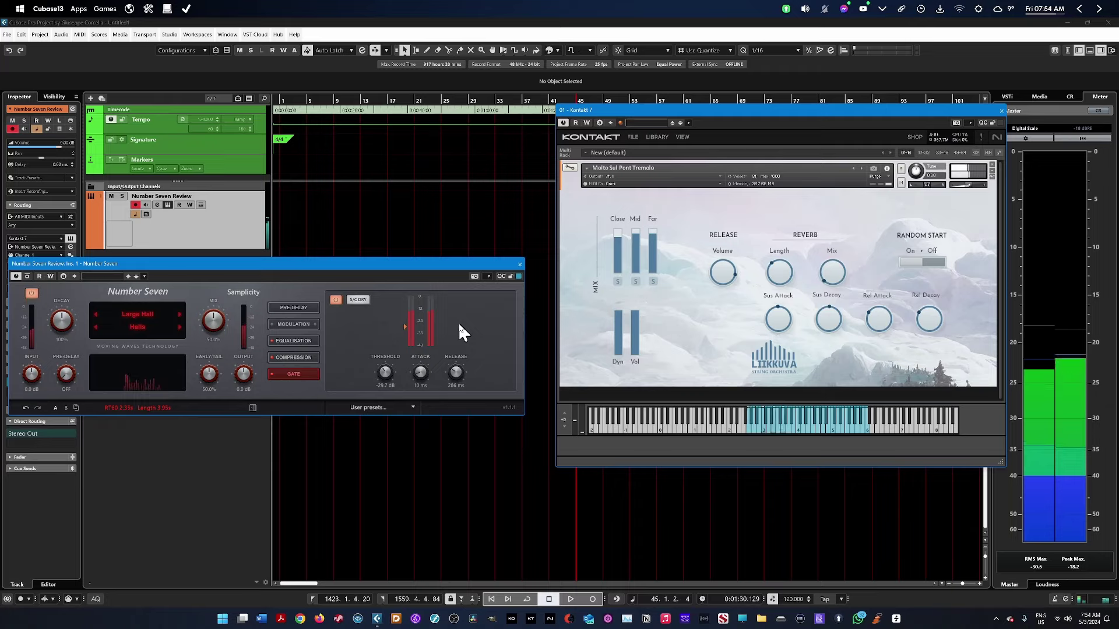
drag(379, 369, 379, 330)
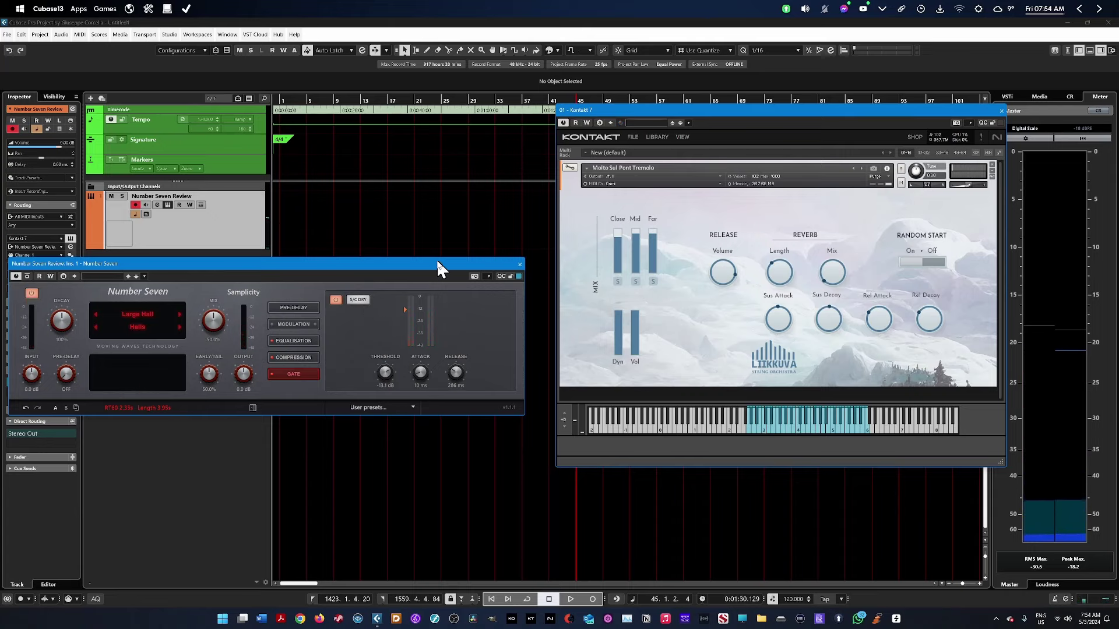
click(352, 407)
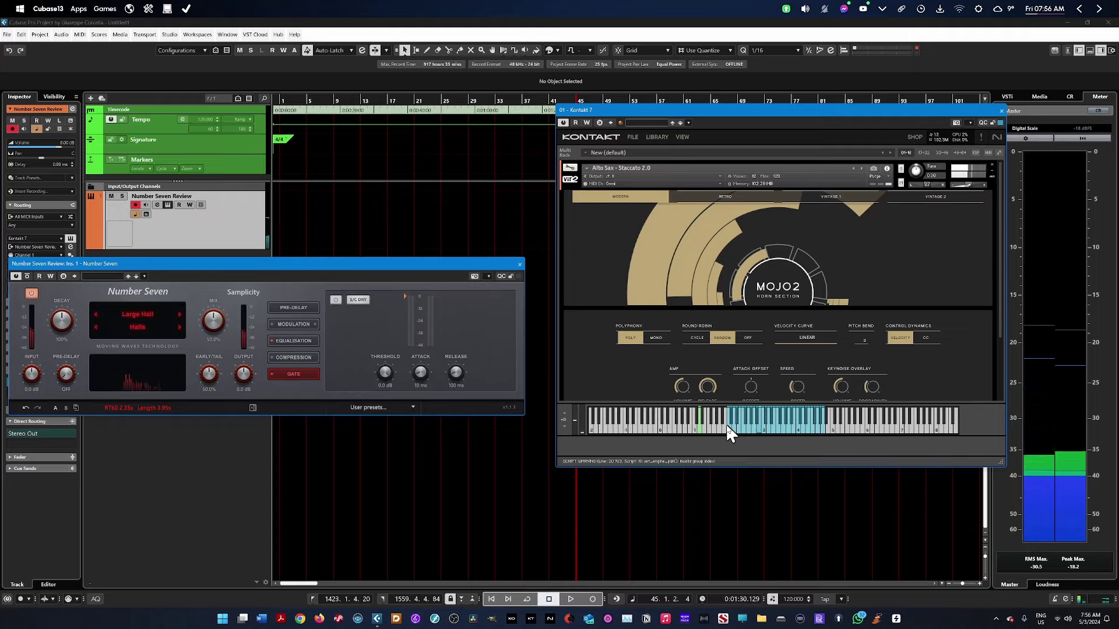
Step: Bypass the reverb to hear the dry Alto Sax - Staccato, and load Gold Plate from the Plates category with the reverb re-enabled
click(32, 294)
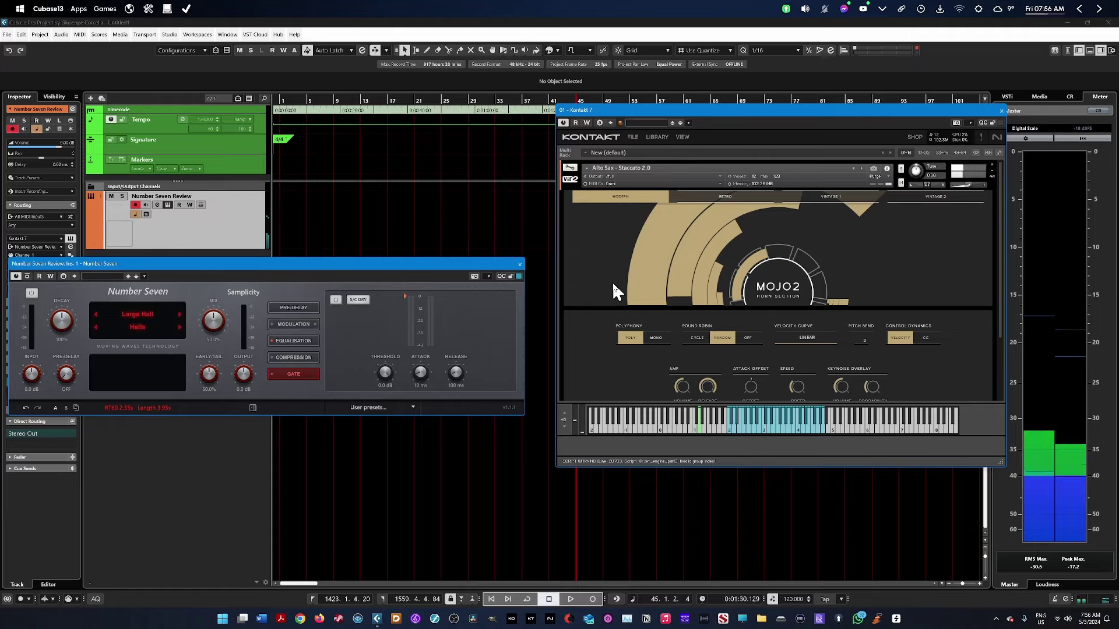
click(142, 326)
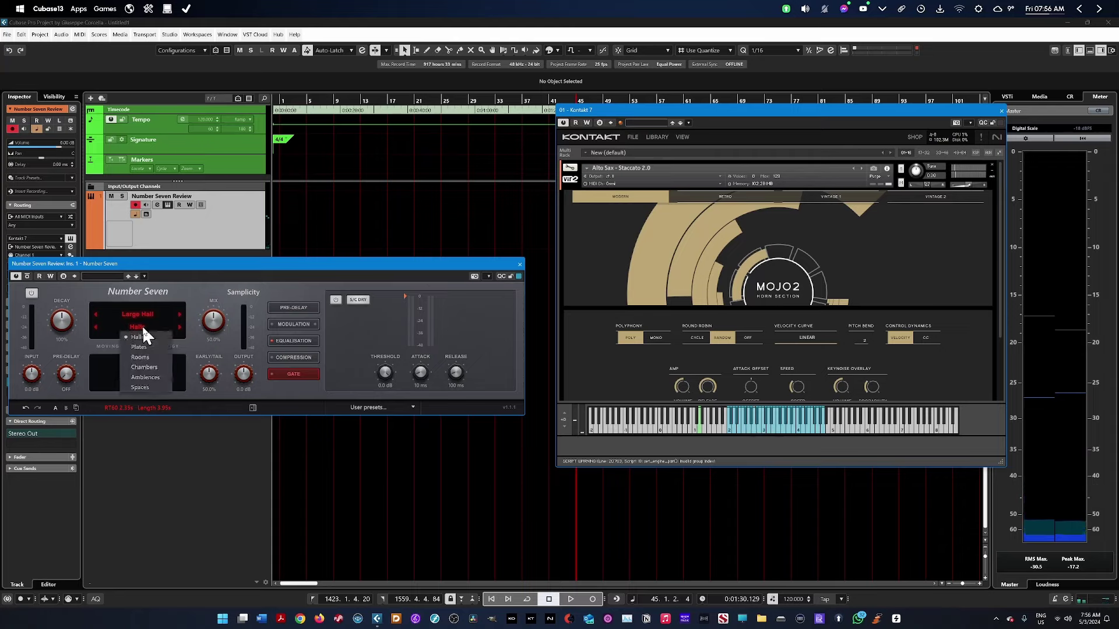
click(139, 347)
click(146, 407)
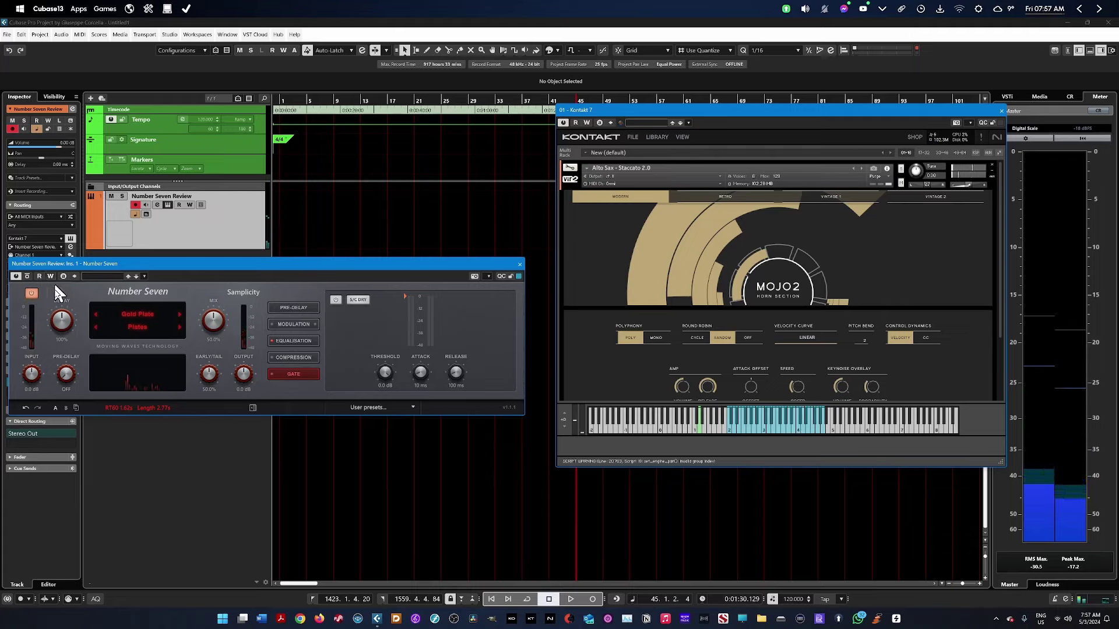
Step: Switch the reverb category to Chambers and load the Large & Bright preset
click(137, 327)
click(149, 370)
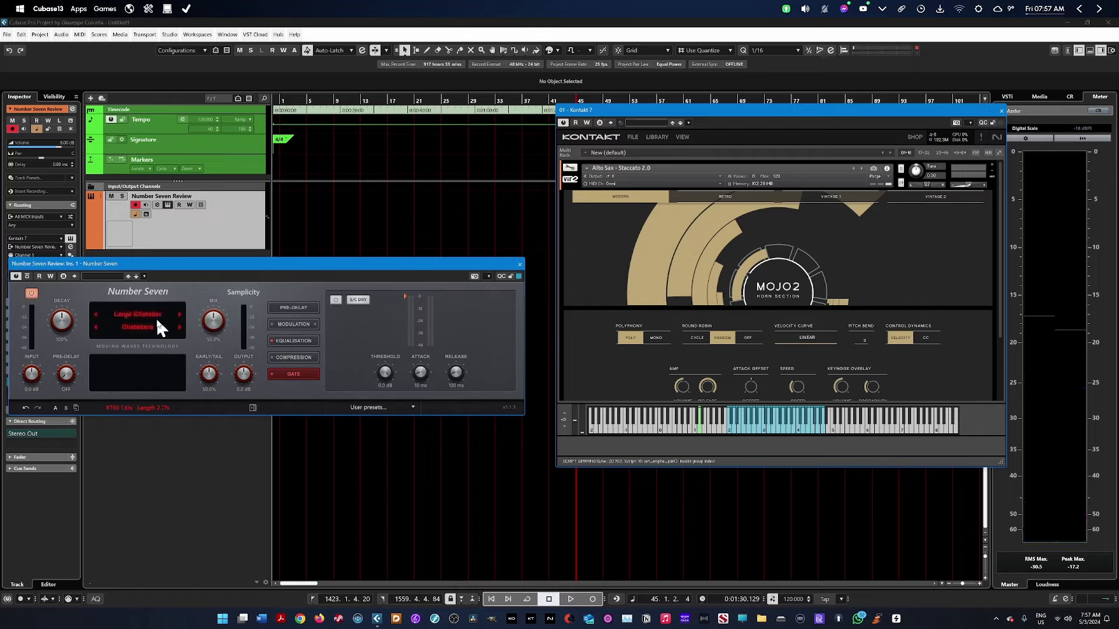
click(156, 314)
click(165, 376)
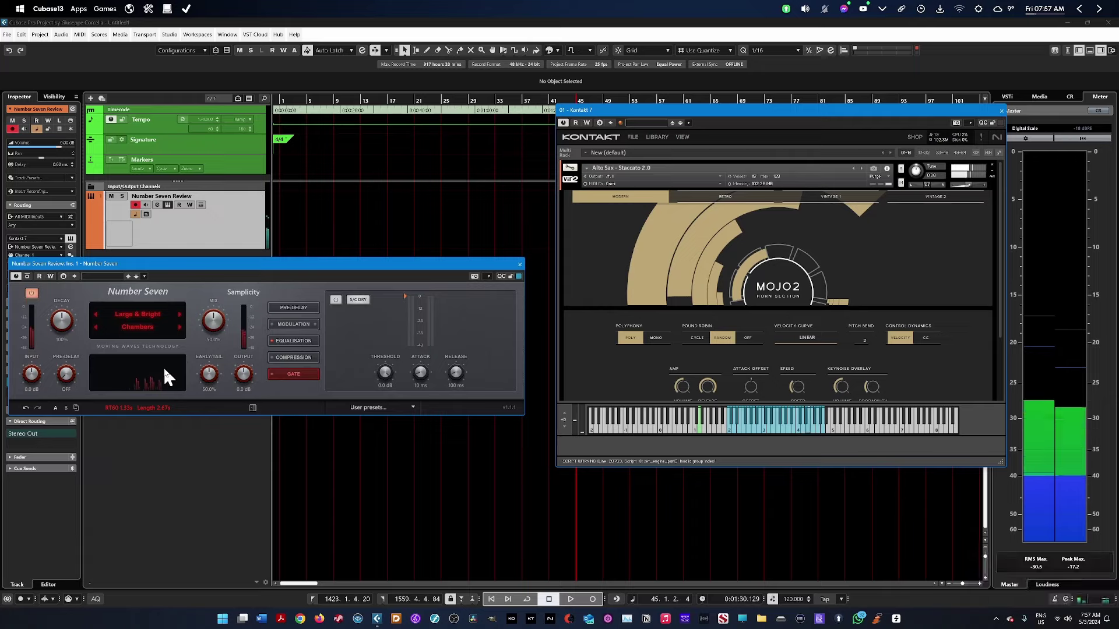
Step: Audition the Amb Chamber A and Large & Dark chamber presets, and load Large & Deep from the Halls category
click(146, 313)
click(142, 465)
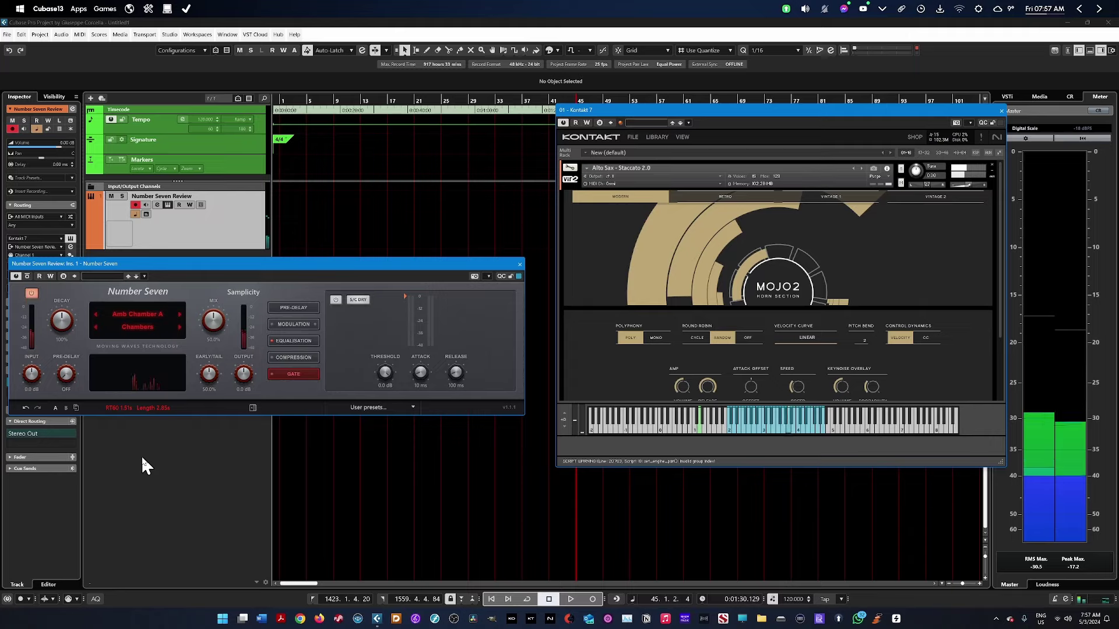
click(132, 314)
click(143, 353)
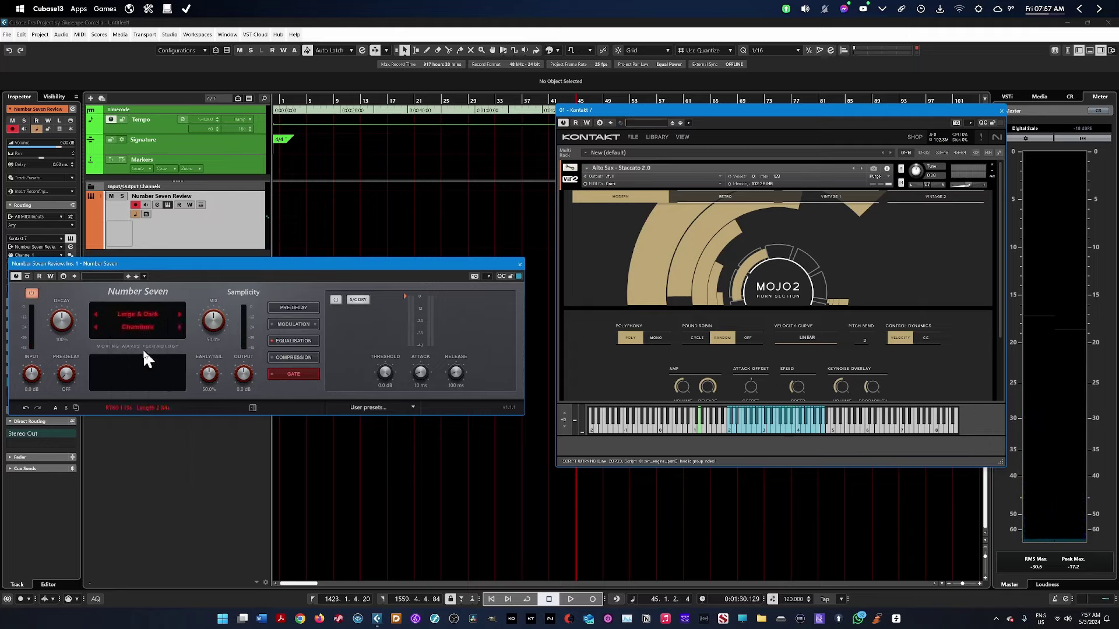
click(150, 317)
click(151, 387)
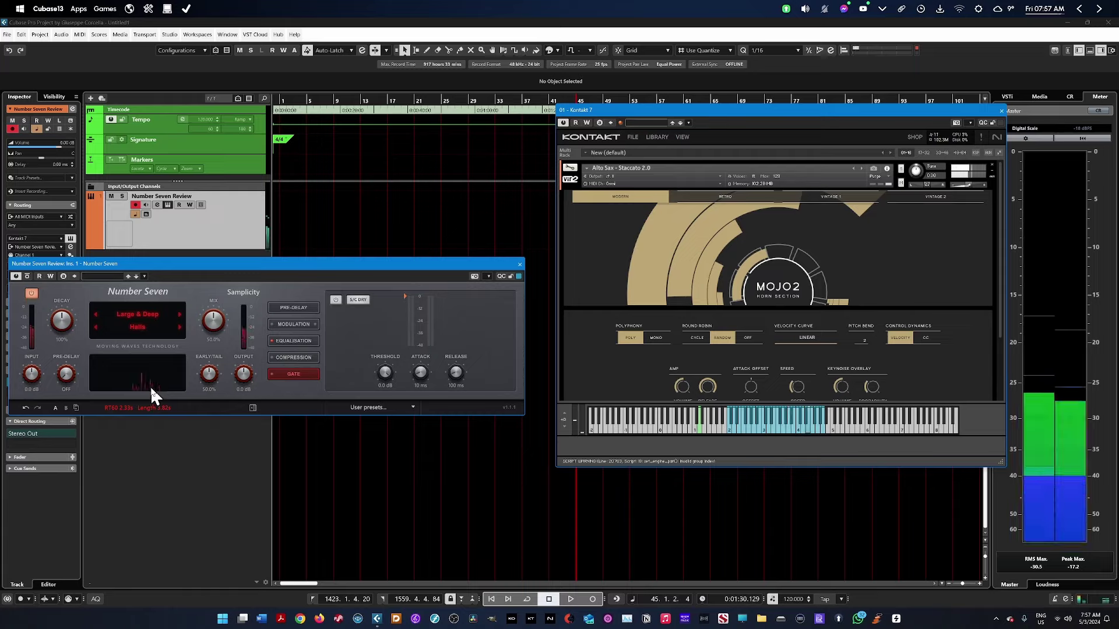
Step: Enable early and tail modulation, raising spin and wander and setting both depths to 100%
click(297, 324)
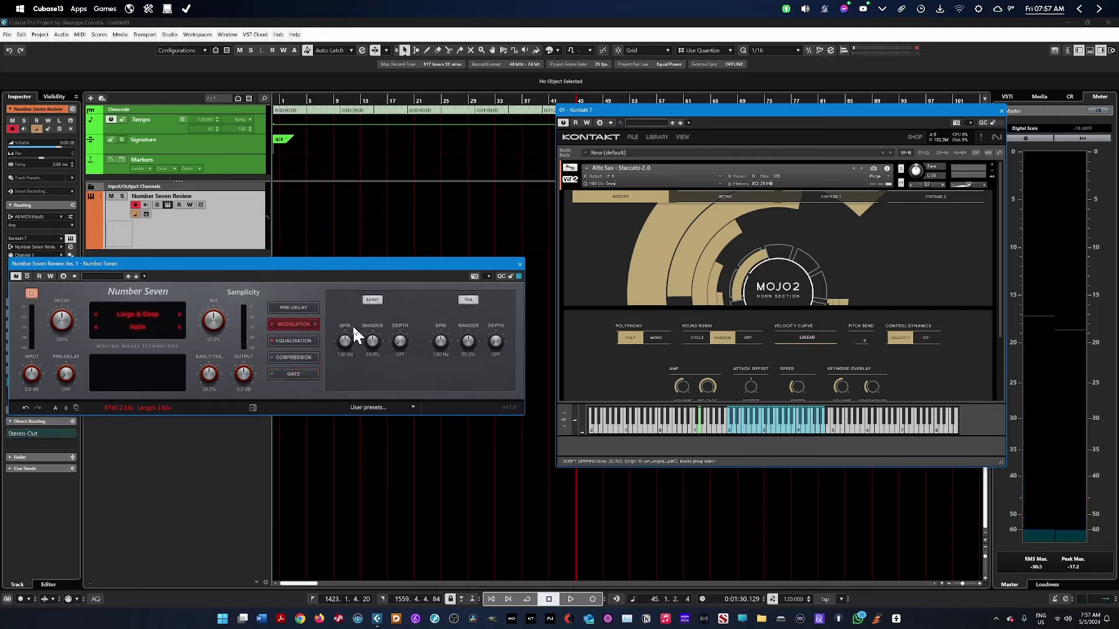
click(372, 300)
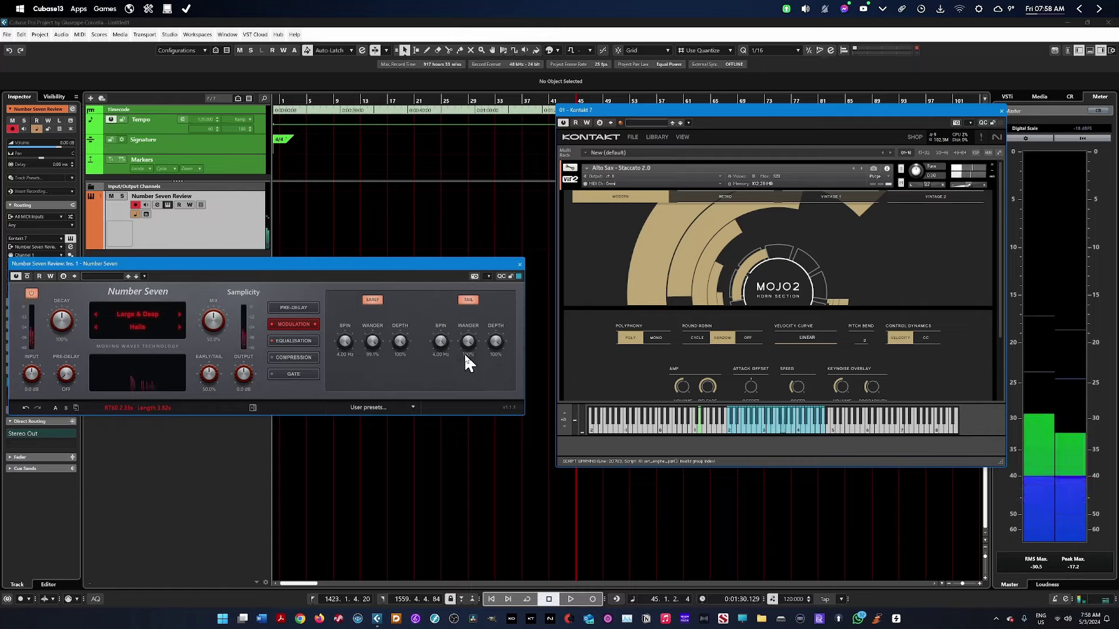
Step: Load the Sospiro Strings instrument in Kontakt, and switch the reverb to Cinema Room from the Spaces category
drag(472, 376, 478, 437)
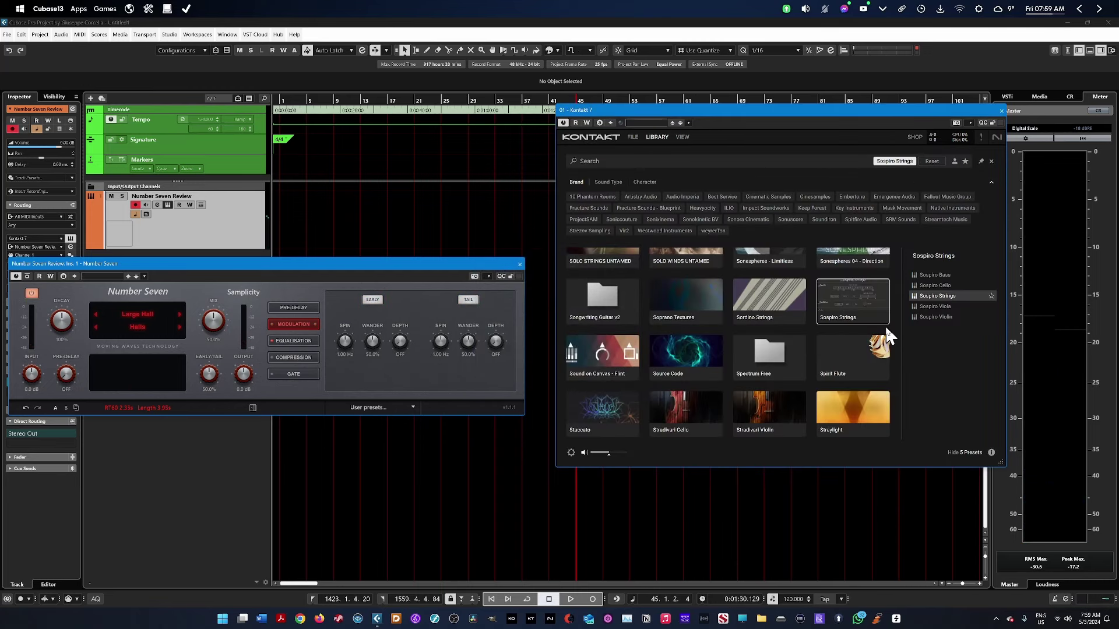
double_click(866, 318)
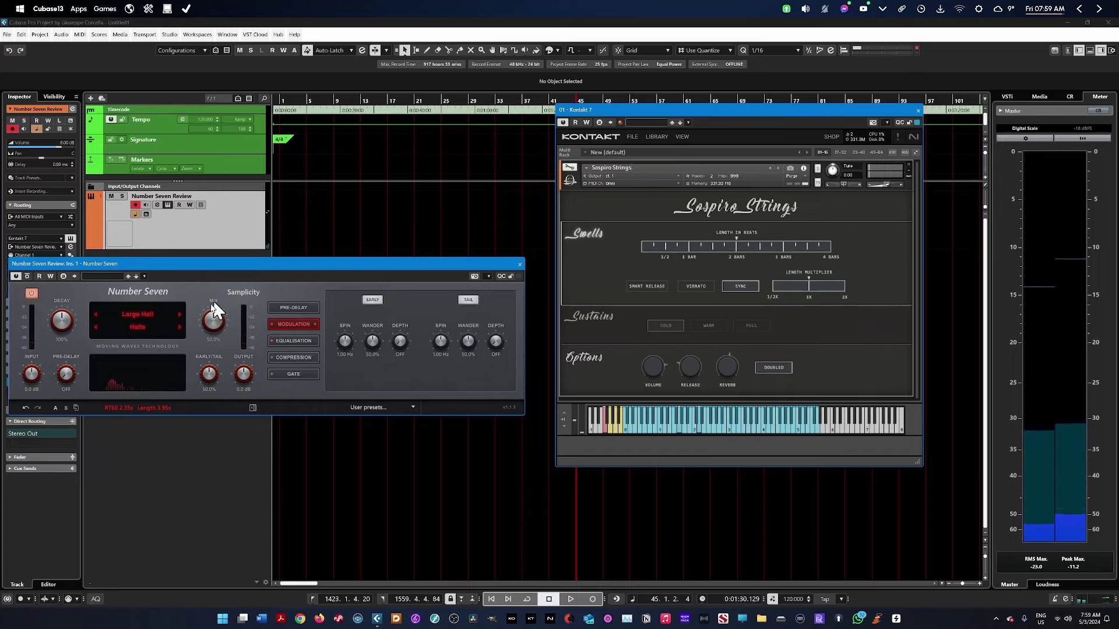
click(128, 327)
click(157, 387)
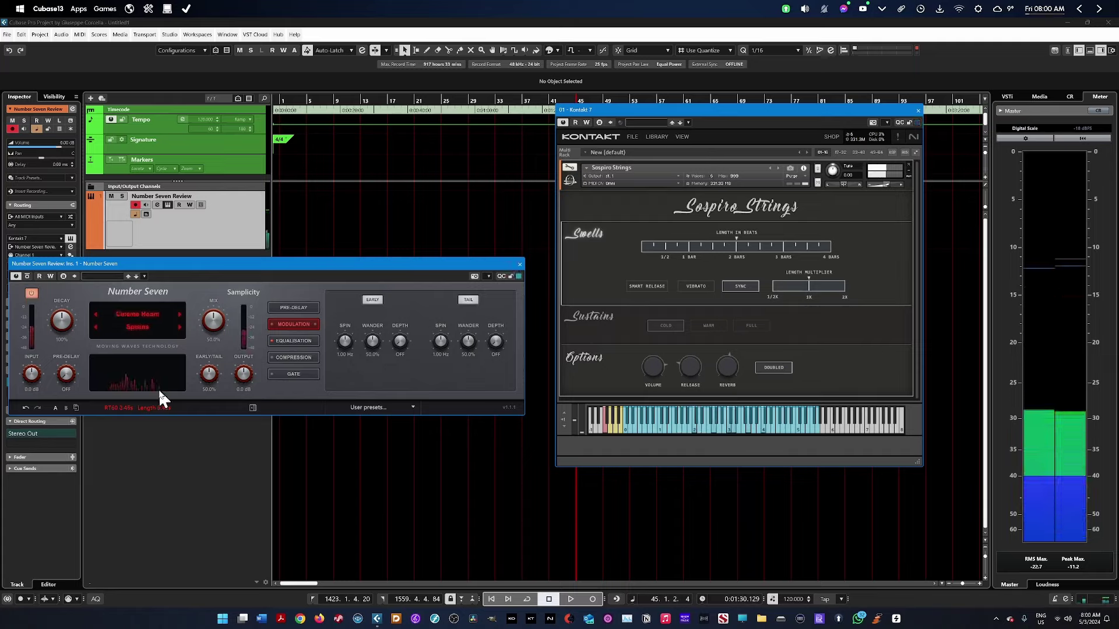
click(159, 389)
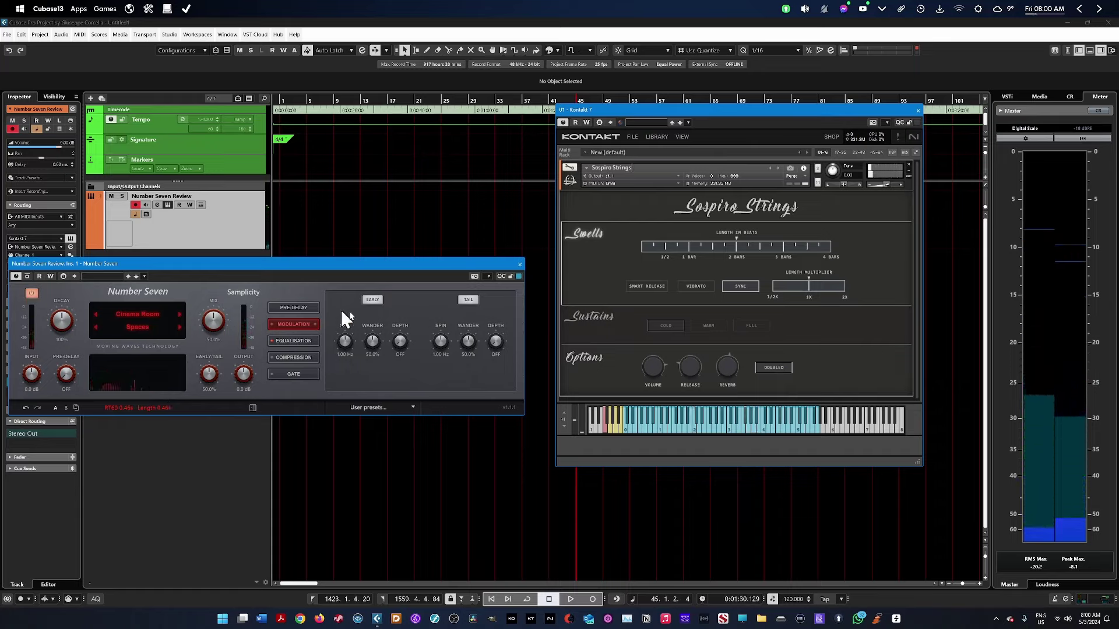
Step: Audition the Stone Quarry space on the strings, and load Small & Bright from the Ambiences category
click(138, 315)
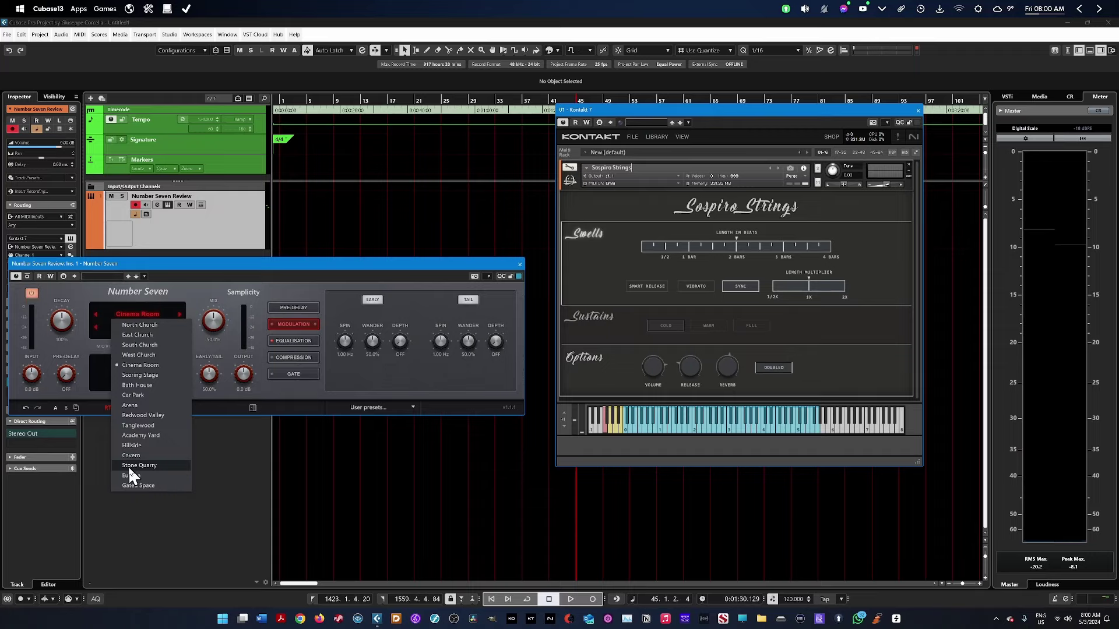
click(129, 470)
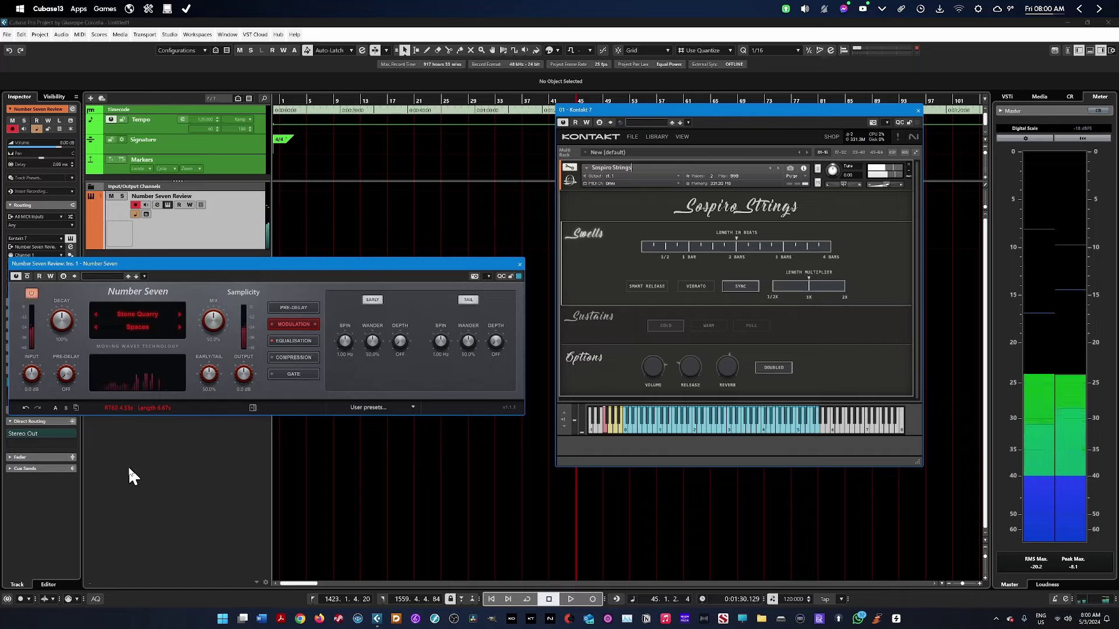
click(128, 327)
click(128, 318)
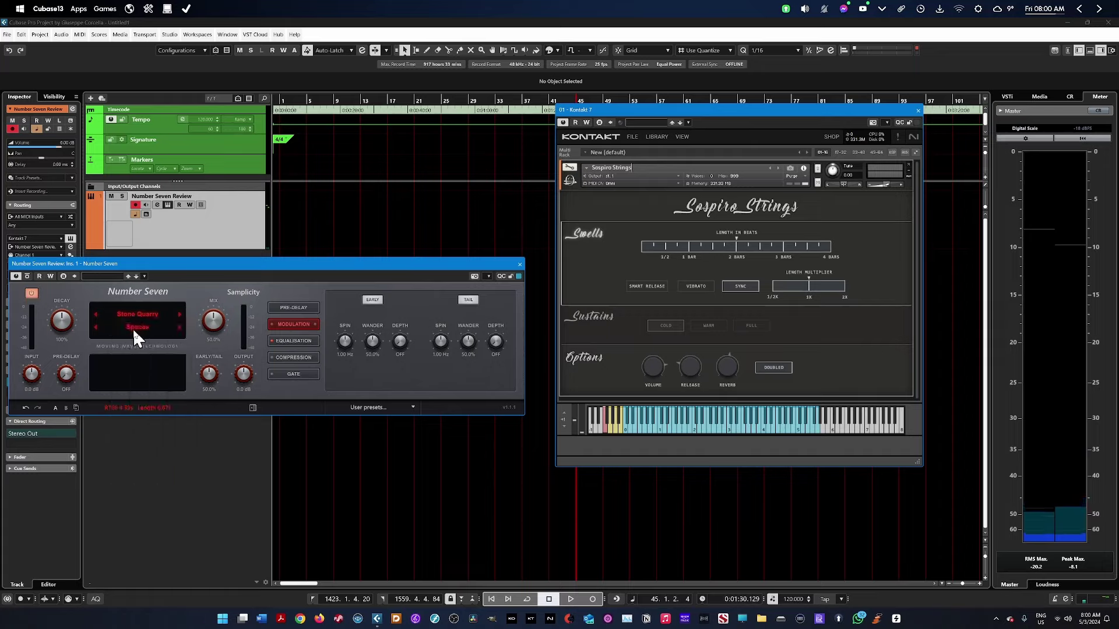
click(134, 329)
click(140, 358)
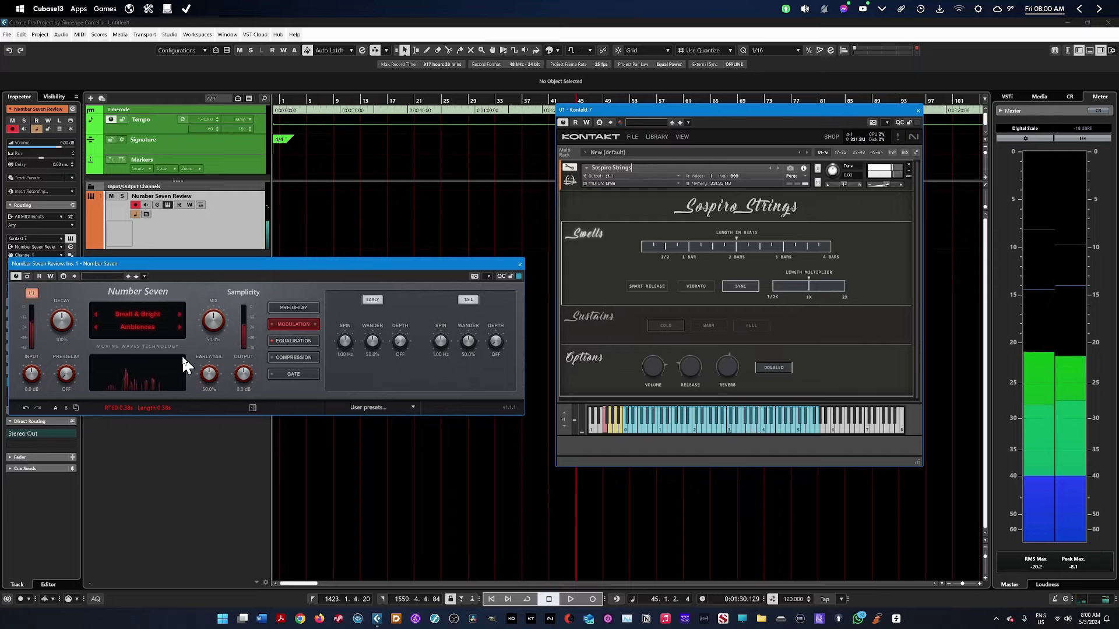
Step: Set the reverb's pre-delay to 71 ms, and raise decay to about 150%, mix to about 85% and early/tail to about 74%
drag(67, 374, 66, 366)
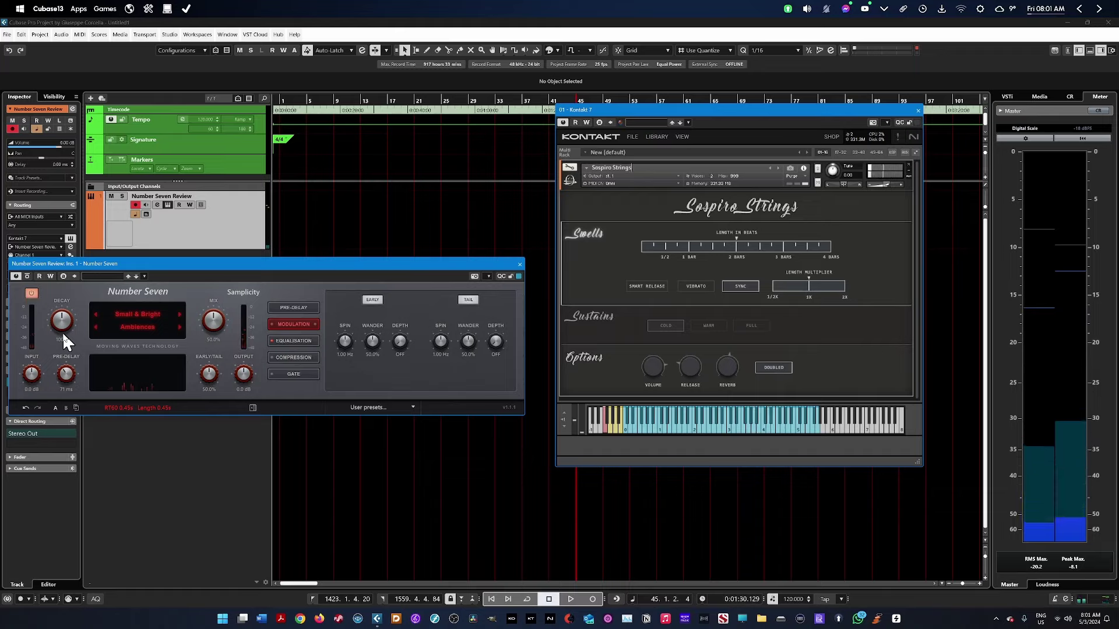
drag(63, 336, 61, 317)
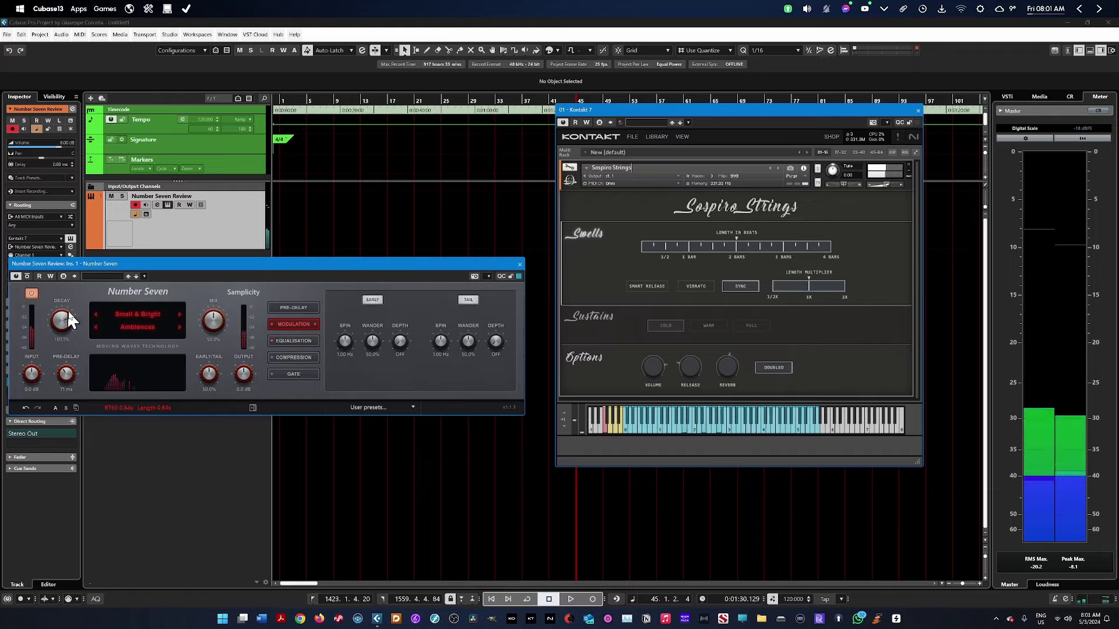
drag(211, 327, 222, 288)
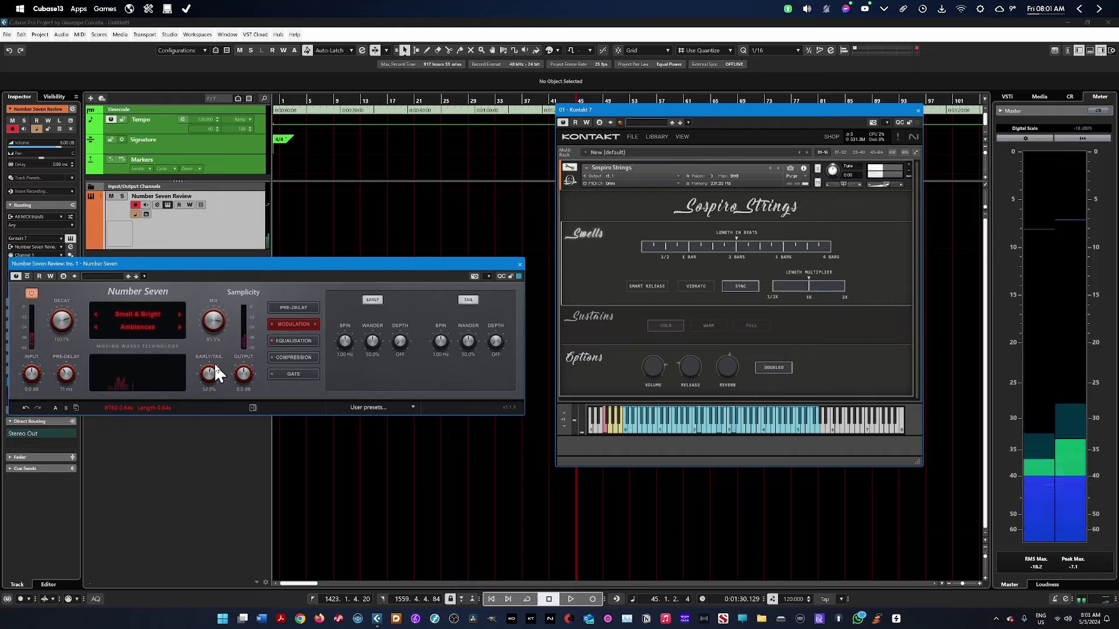
drag(219, 374, 219, 349)
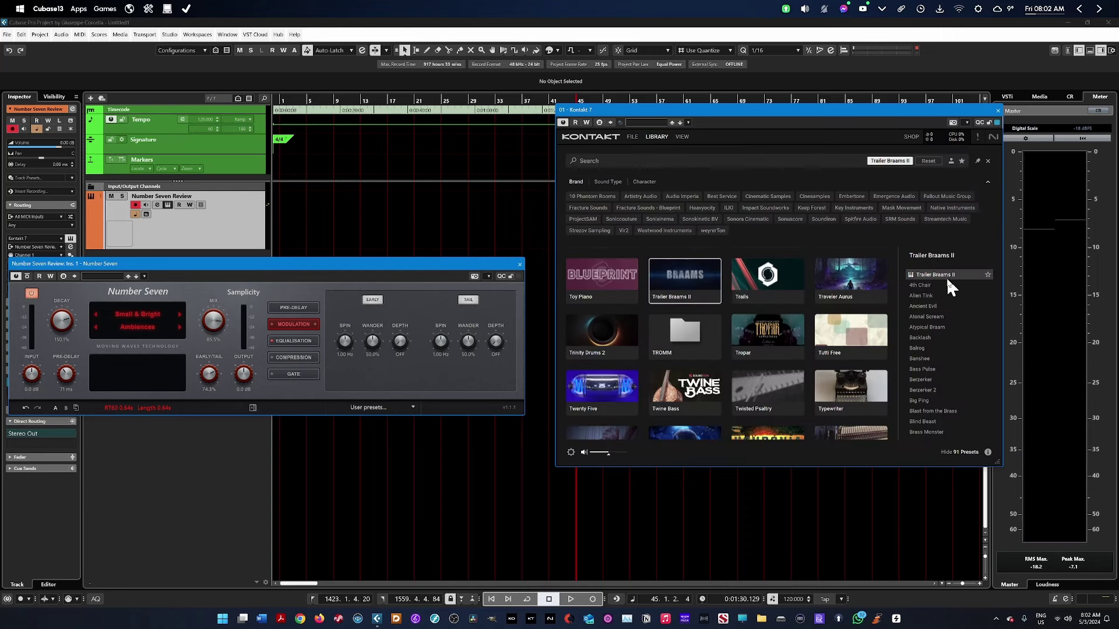
Step: Load the Death Notes preset of Trailer Braams II in Kontakt, and reset the reverb's plug-in state
scroll(919, 386, down, 2)
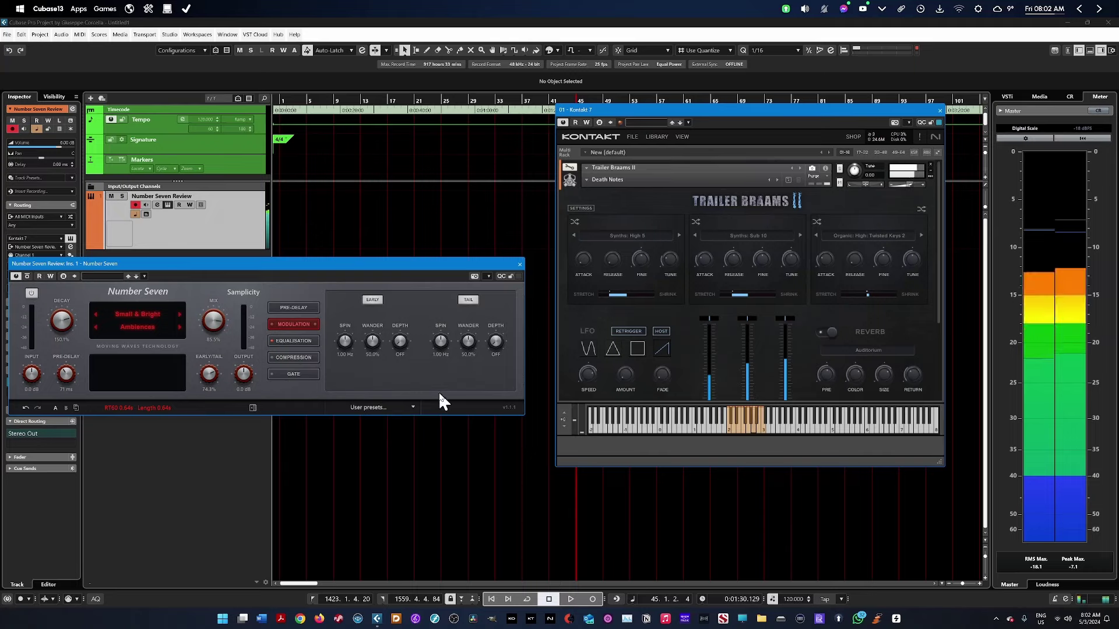
click(379, 407)
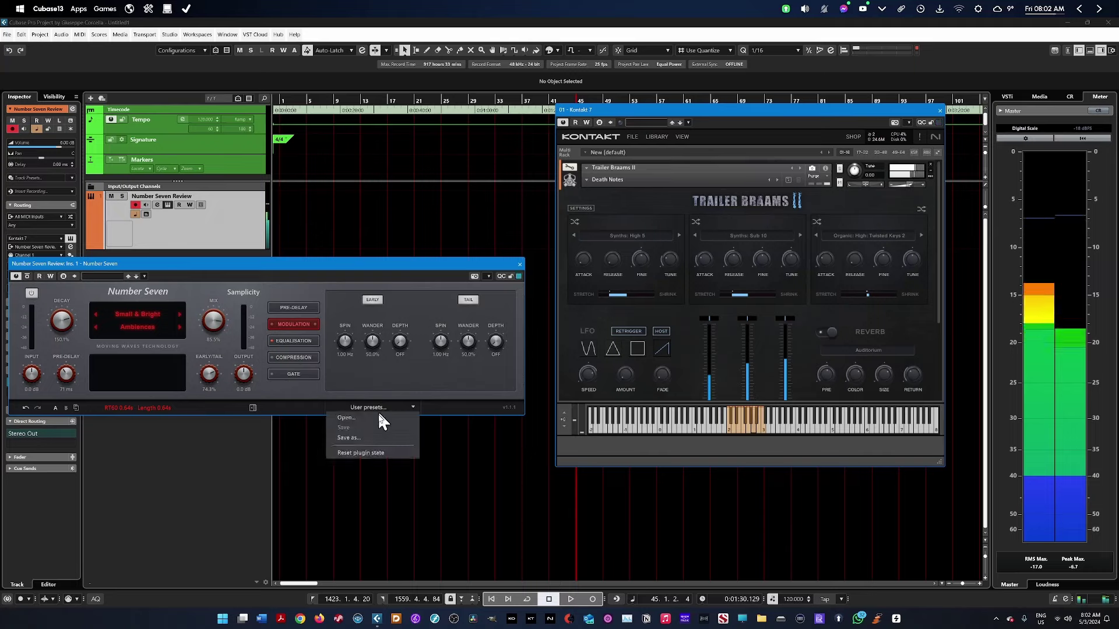
click(365, 452)
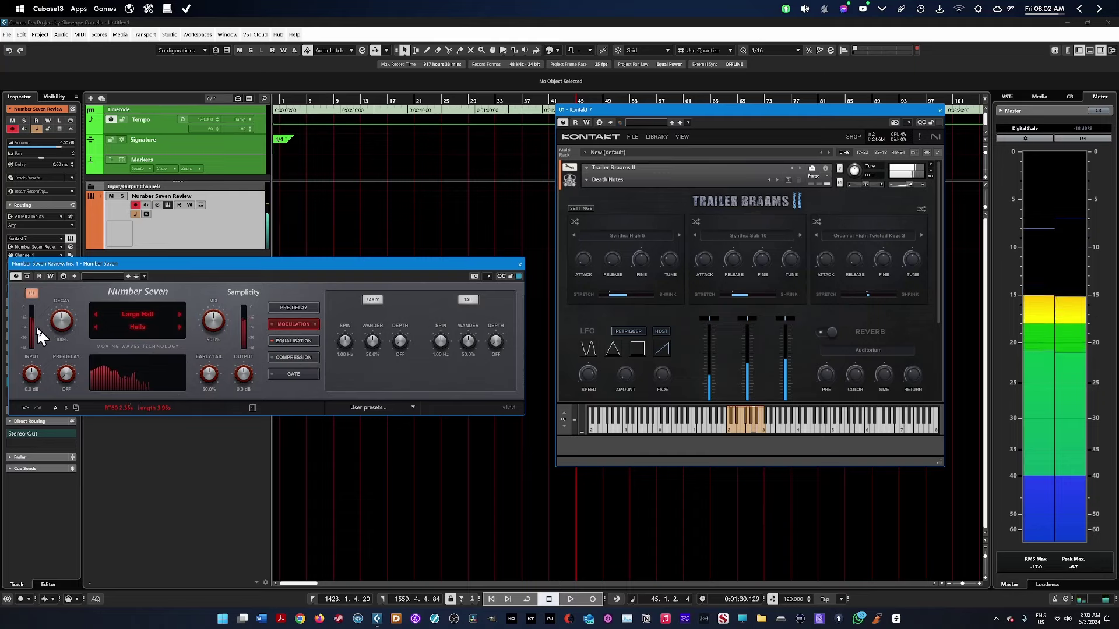
Step: Bypass the reverb to hear the dry braam, re-enable it, and load the Gold Hall preset
click(33, 293)
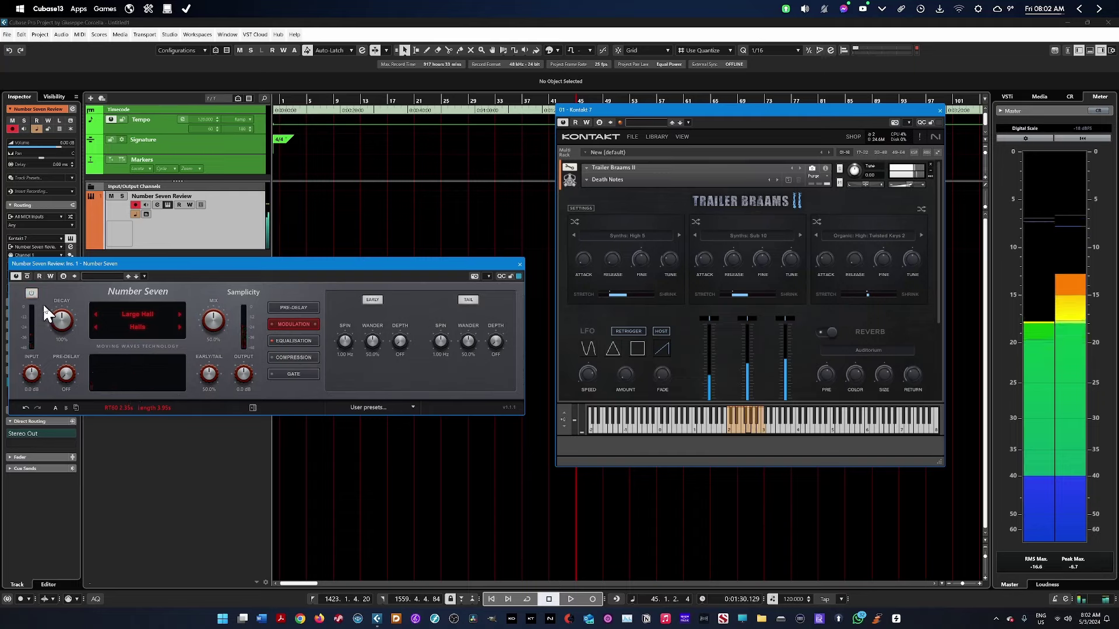
click(33, 293)
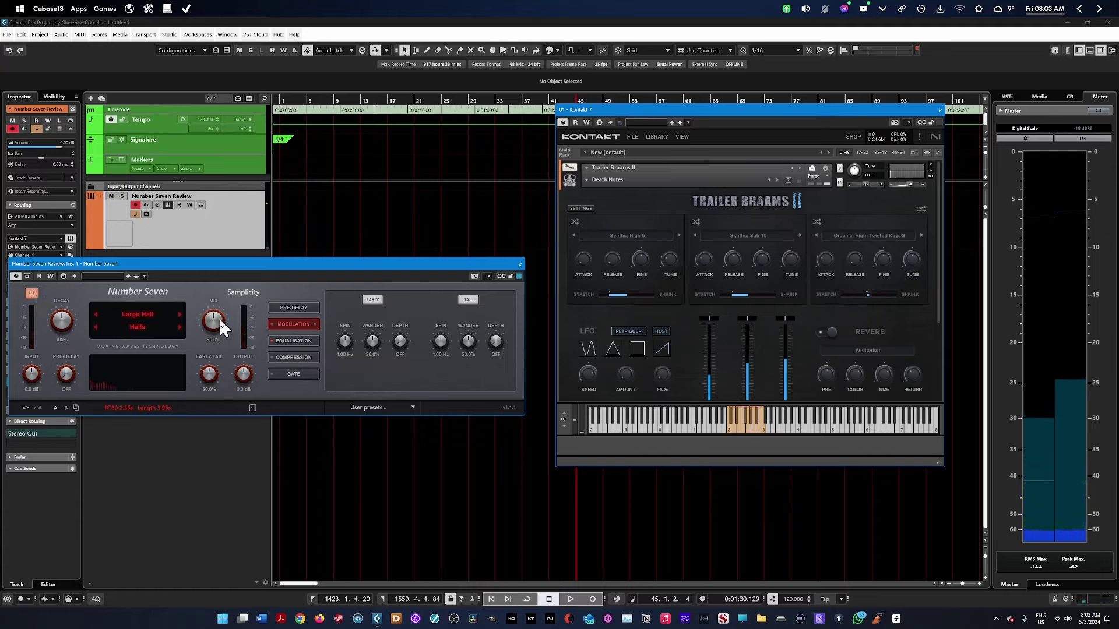
click(142, 314)
click(133, 425)
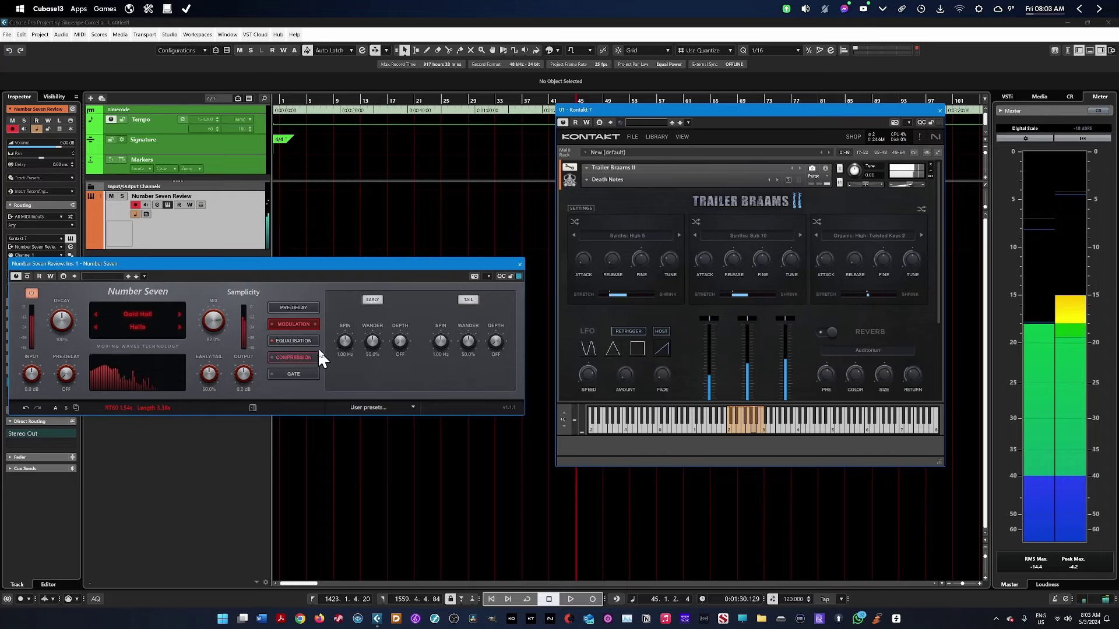
Step: Set the pre-delay time to about 29 ms, enable its tempo sync and set the tempo division to 1/16
click(305, 309)
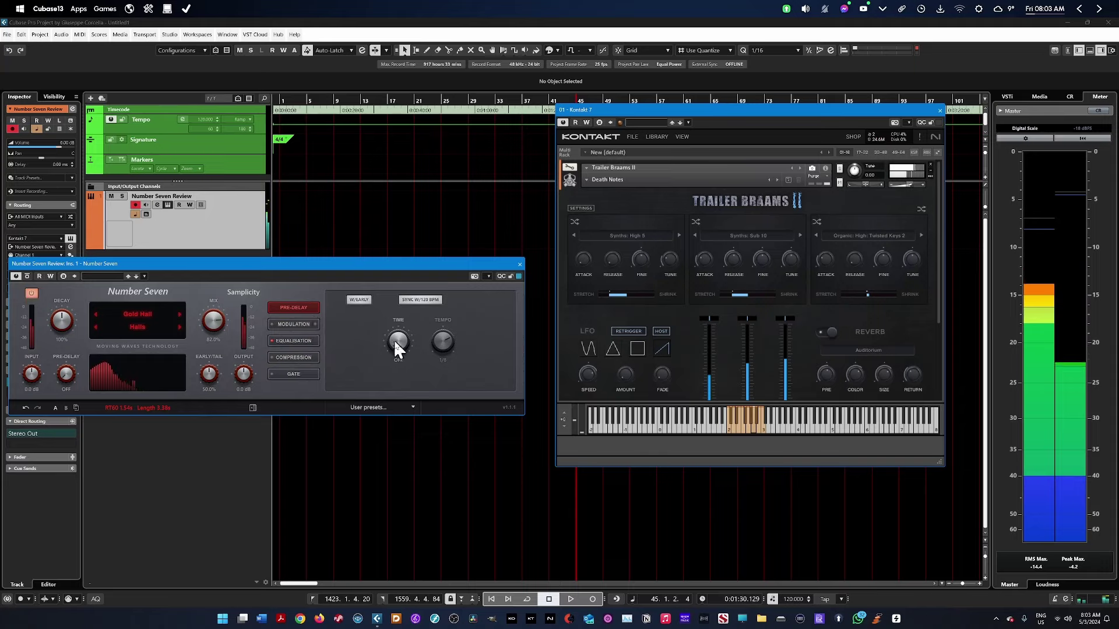
drag(397, 340, 397, 313)
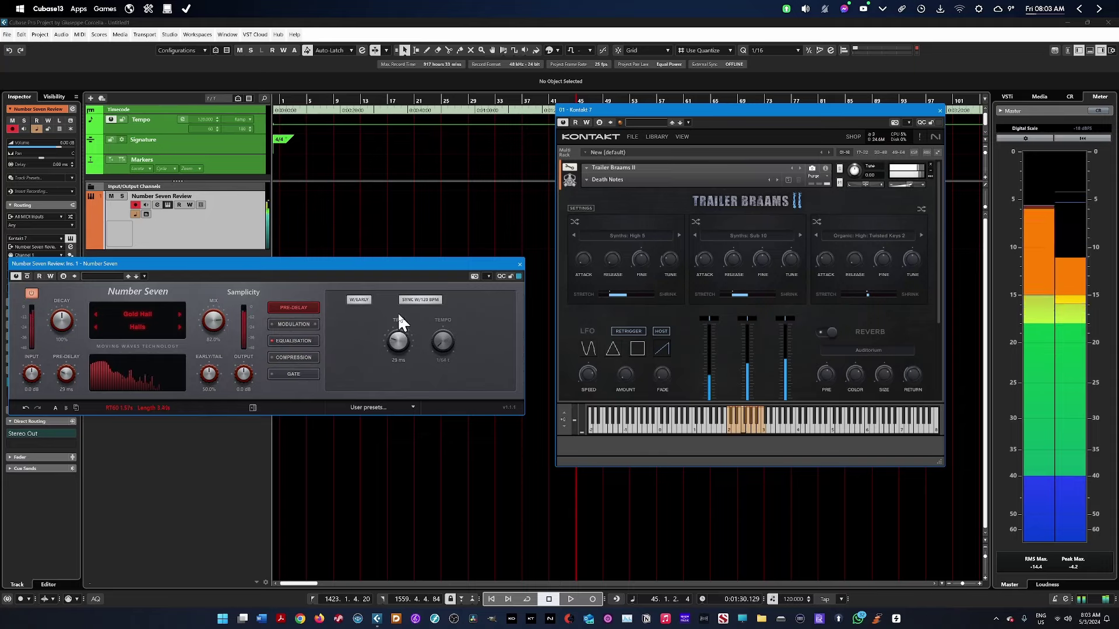
click(419, 301)
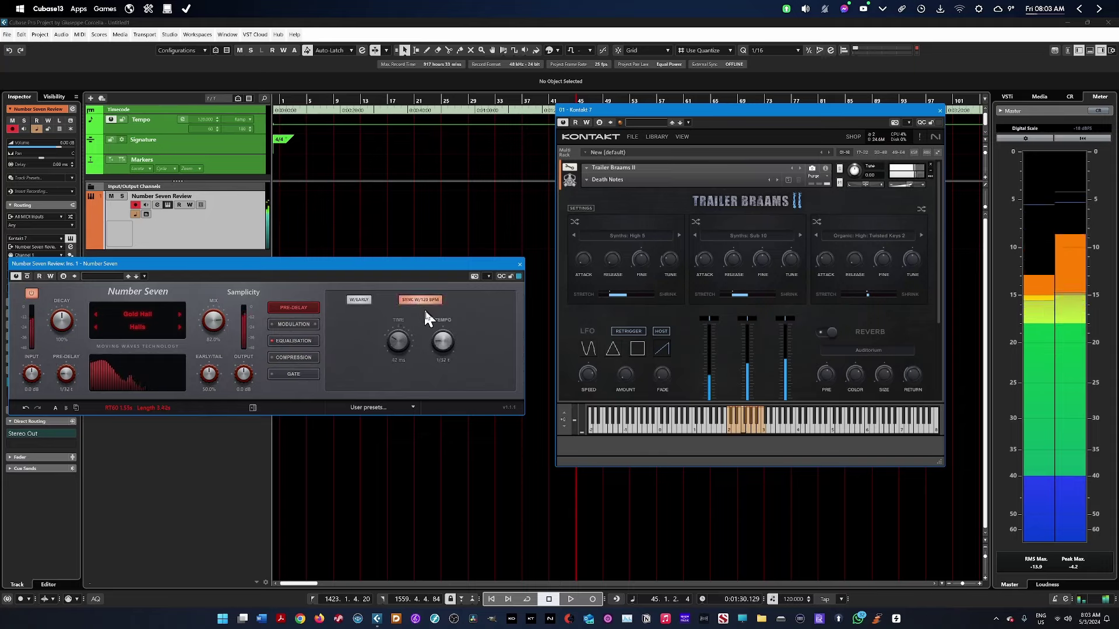
drag(454, 325, 459, 314)
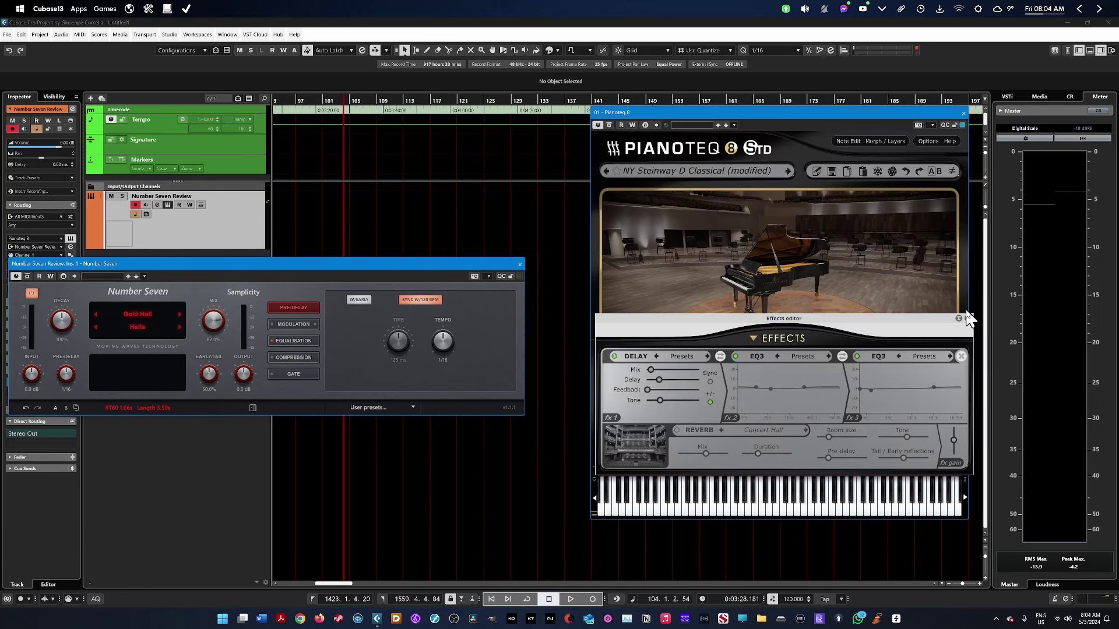
Step: Close Pianoteq's Effects editor, toggle the reverb bypass to hear the dry piano, and start project playback
click(968, 318)
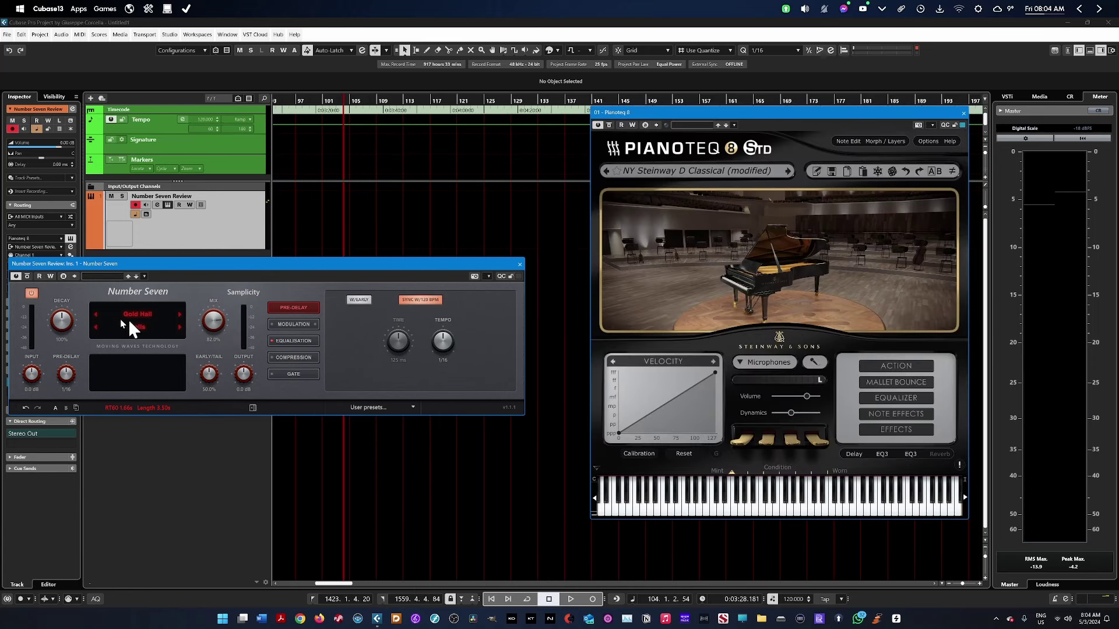
click(29, 294)
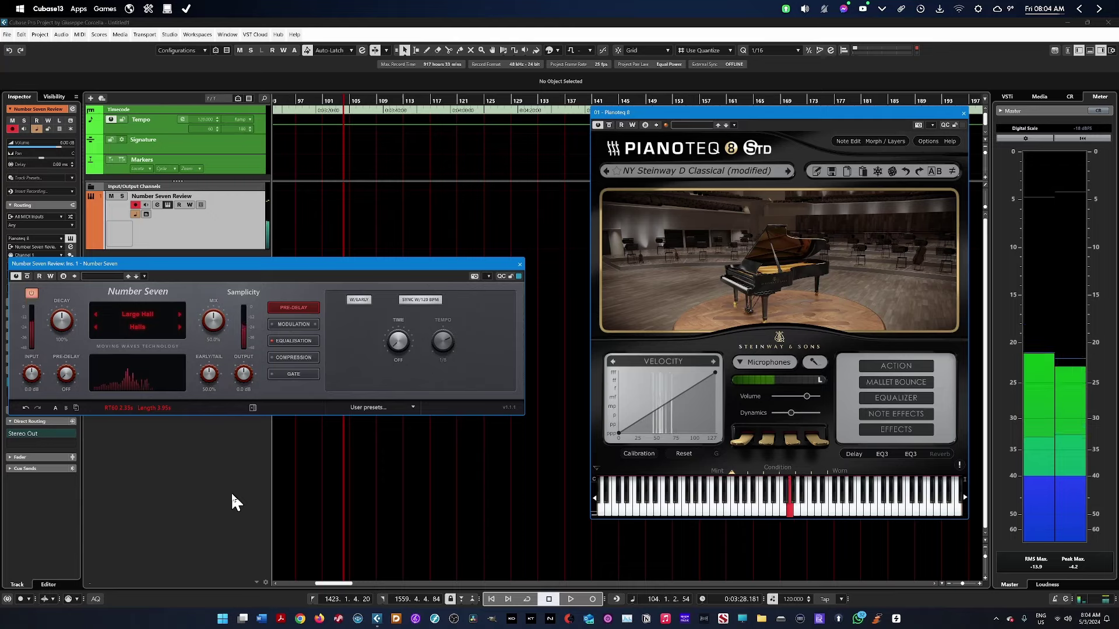
key(space)
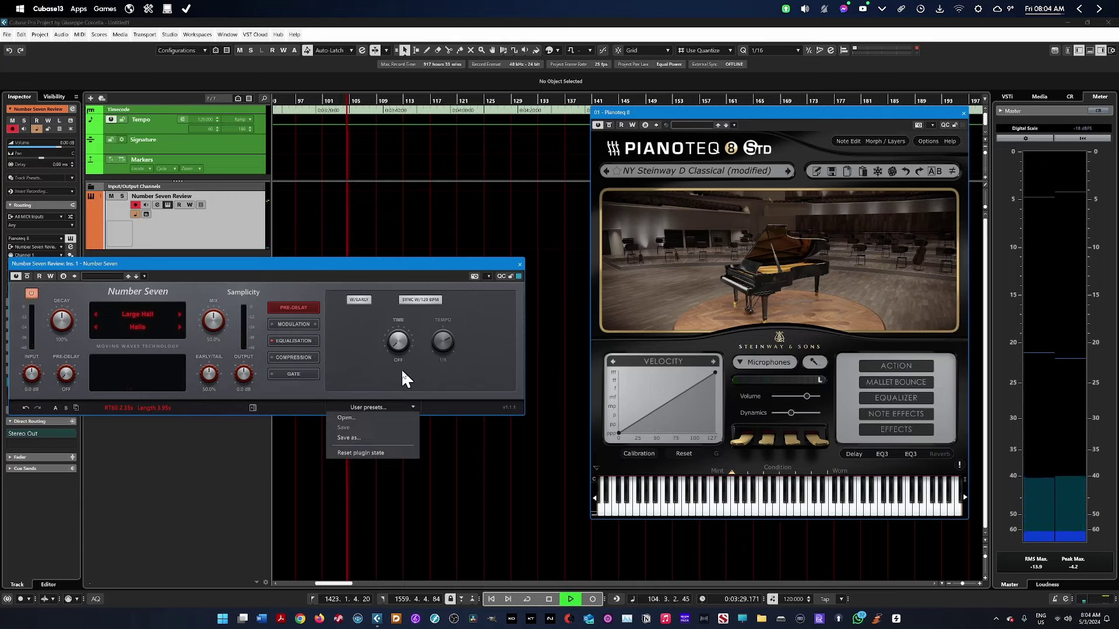
click(376, 380)
Step: Change the hall preset to Medium & Deep, and load Music Room from the Rooms category for the piano
click(179, 314)
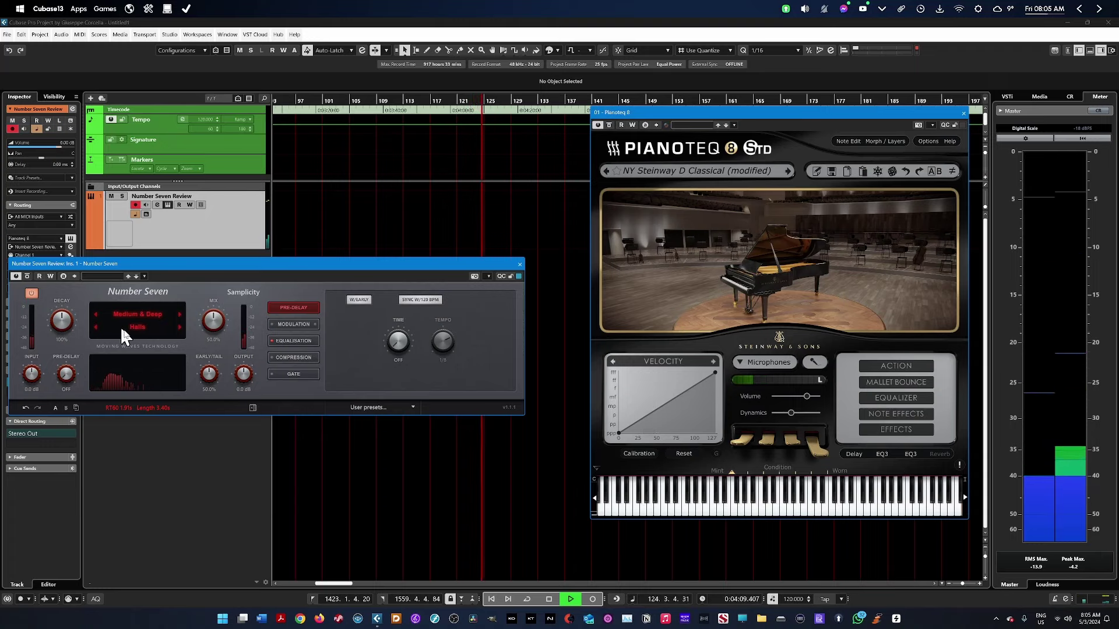
click(140, 328)
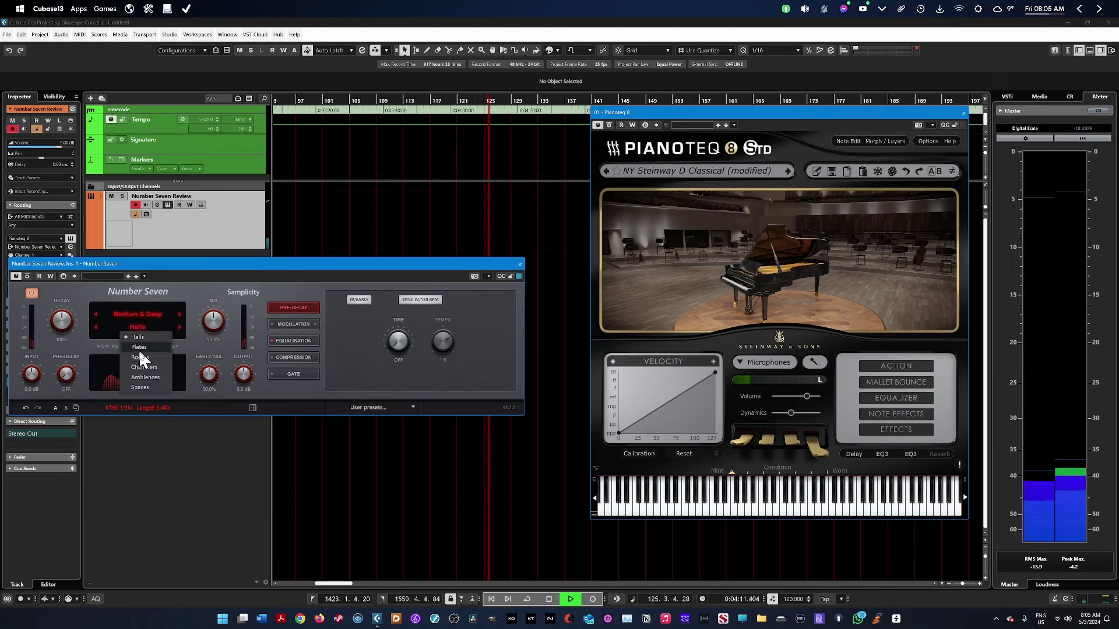
click(139, 357)
click(149, 308)
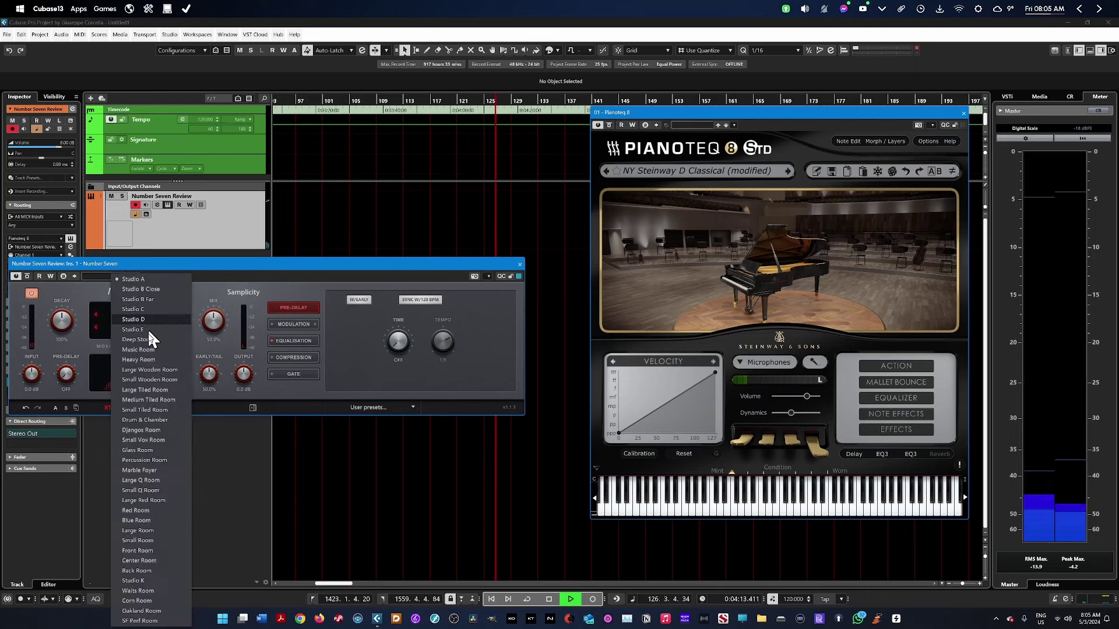
click(144, 349)
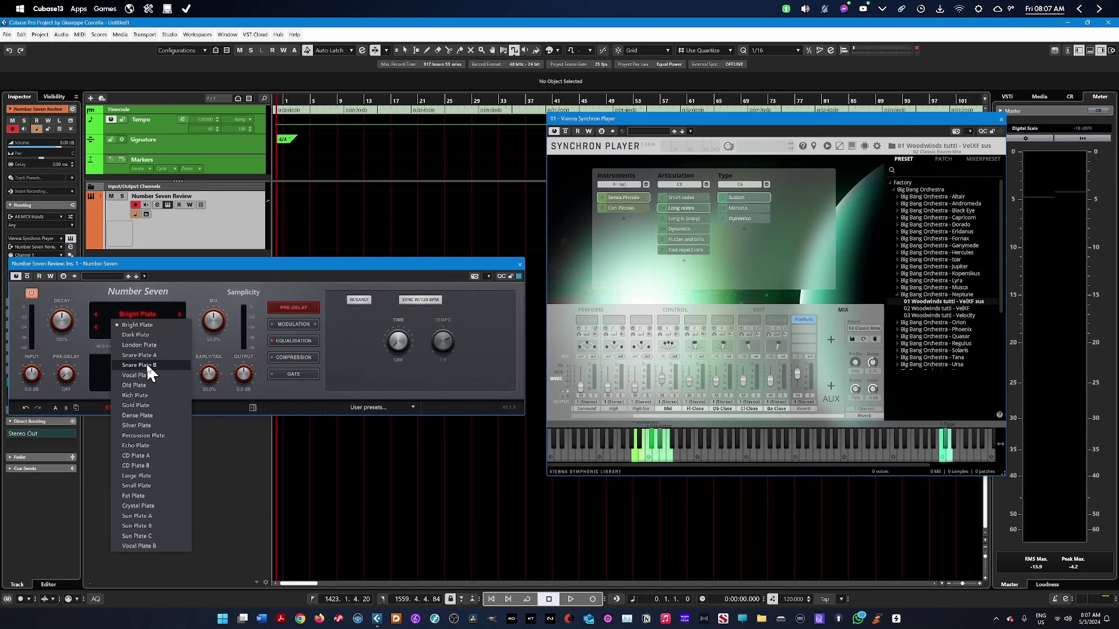
Step: Audition the Snare Plate B preset on the woodwinds, and load Long Ambience from the Ambiences category
click(147, 366)
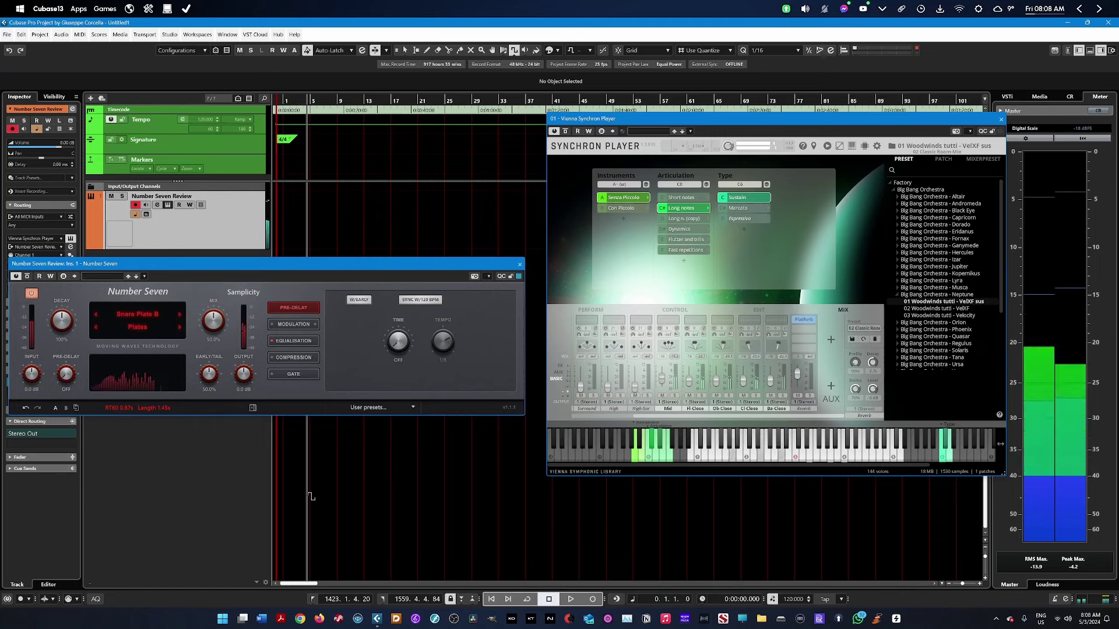
click(135, 315)
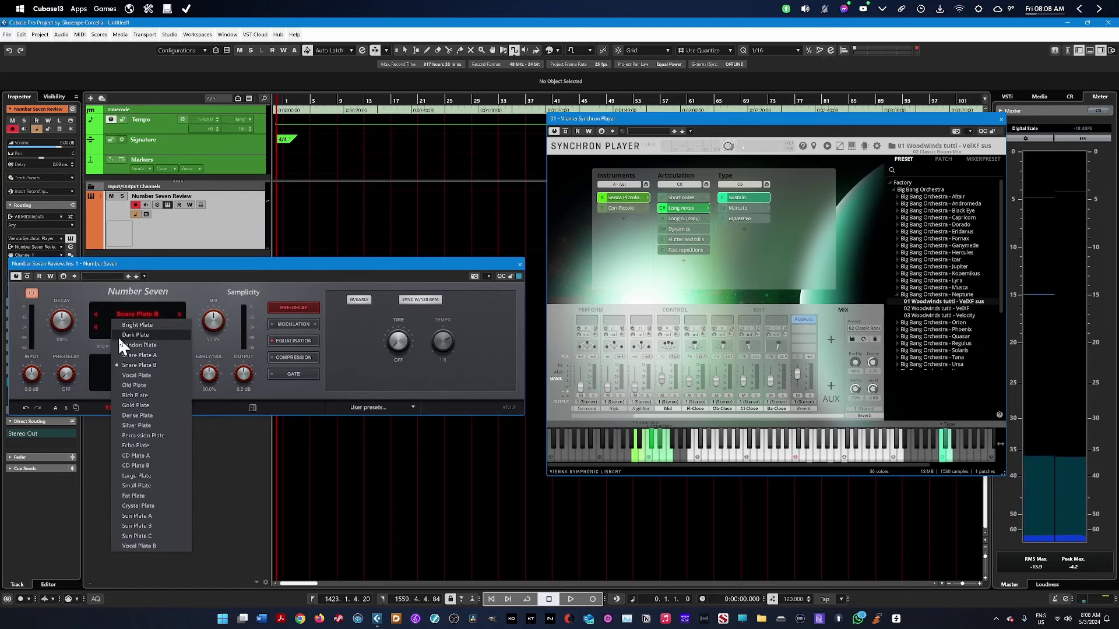
click(161, 426)
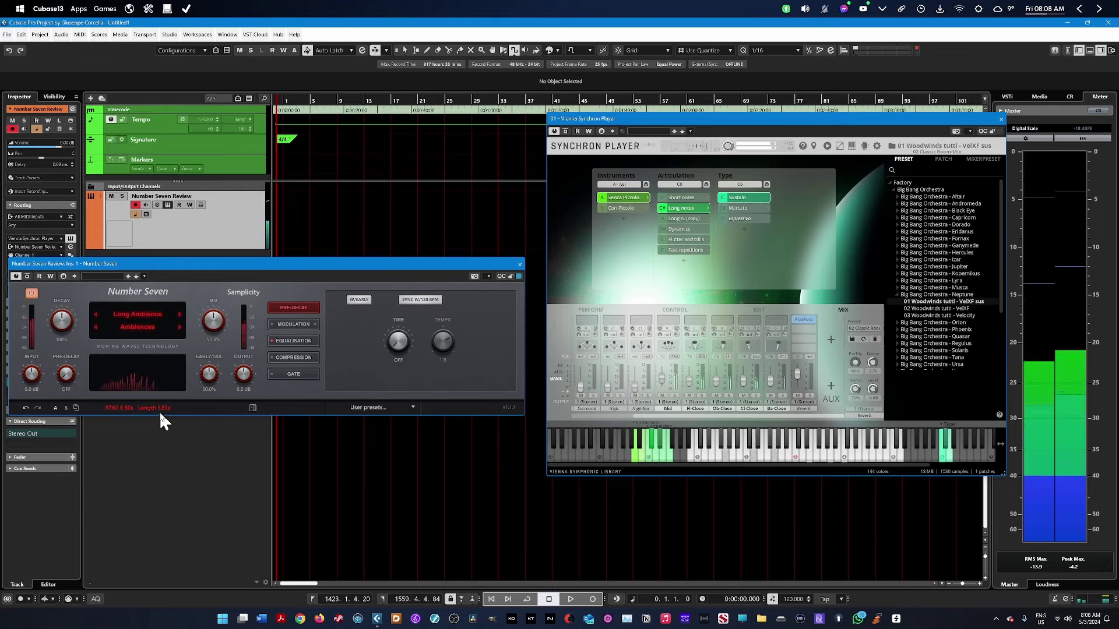
Step: Audition the Large Ambience preset, and switch the reverb category to Halls with the Large Hall preset
click(153, 314)
click(141, 324)
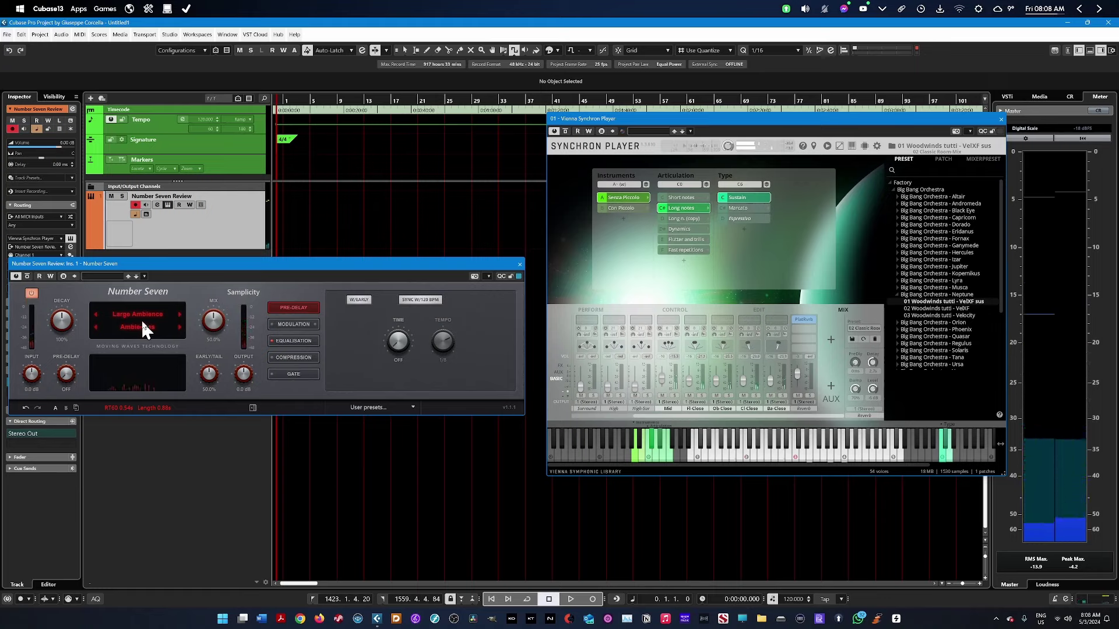
click(141, 315)
click(145, 301)
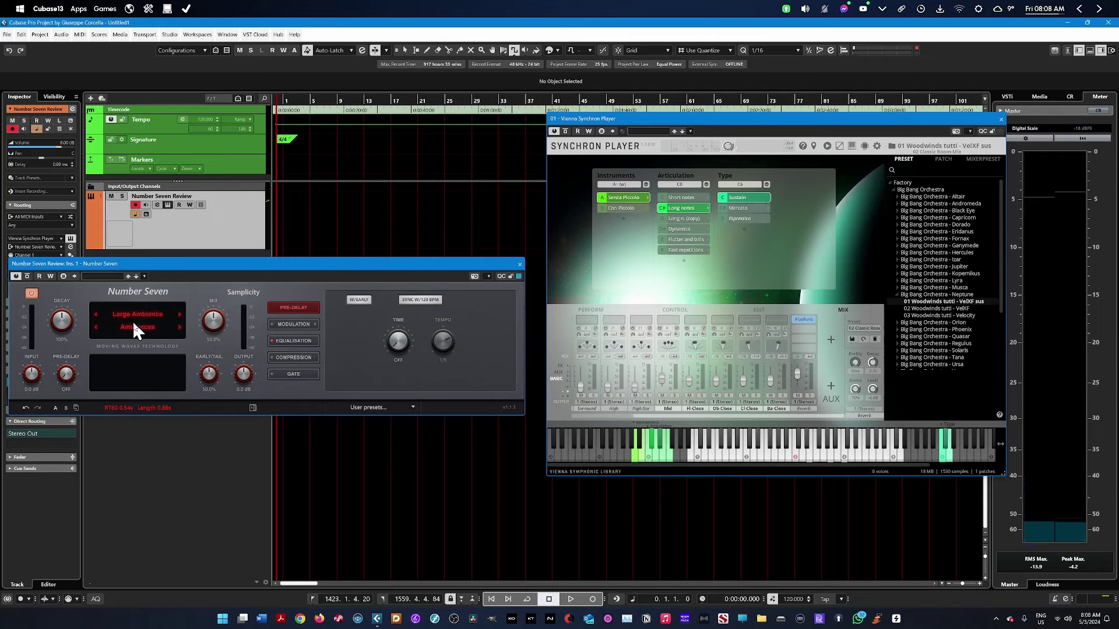
click(132, 324)
click(134, 343)
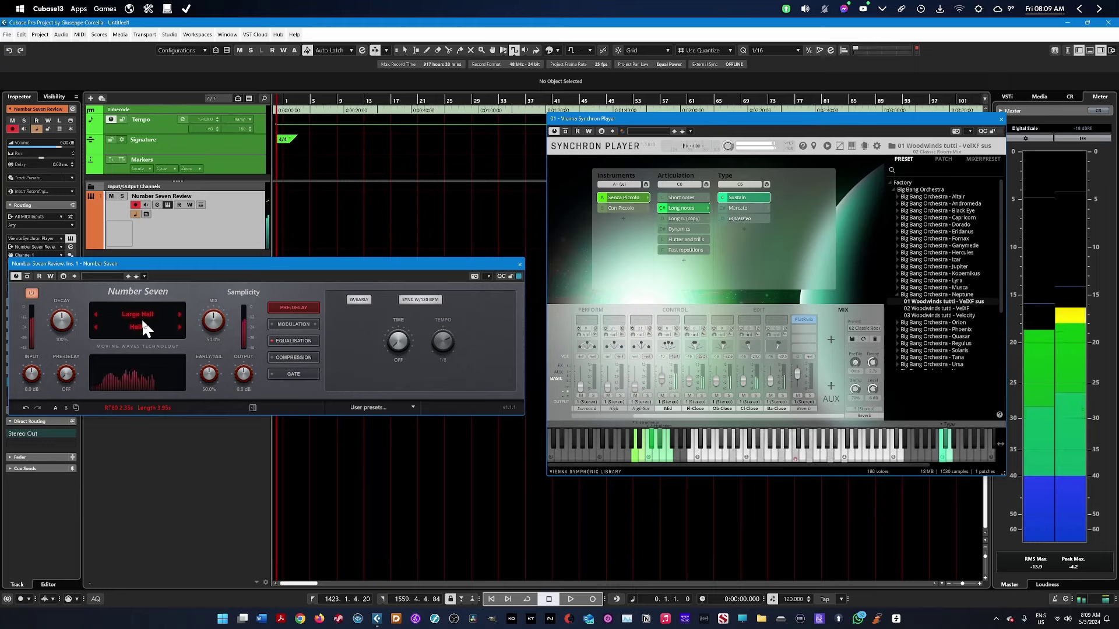
Step: Load the 01 Violoncellos-8 - VelXF sus preset from Big Bang Orchestra - Wallia in Synchron Player
scroll(926, 265, down, 1)
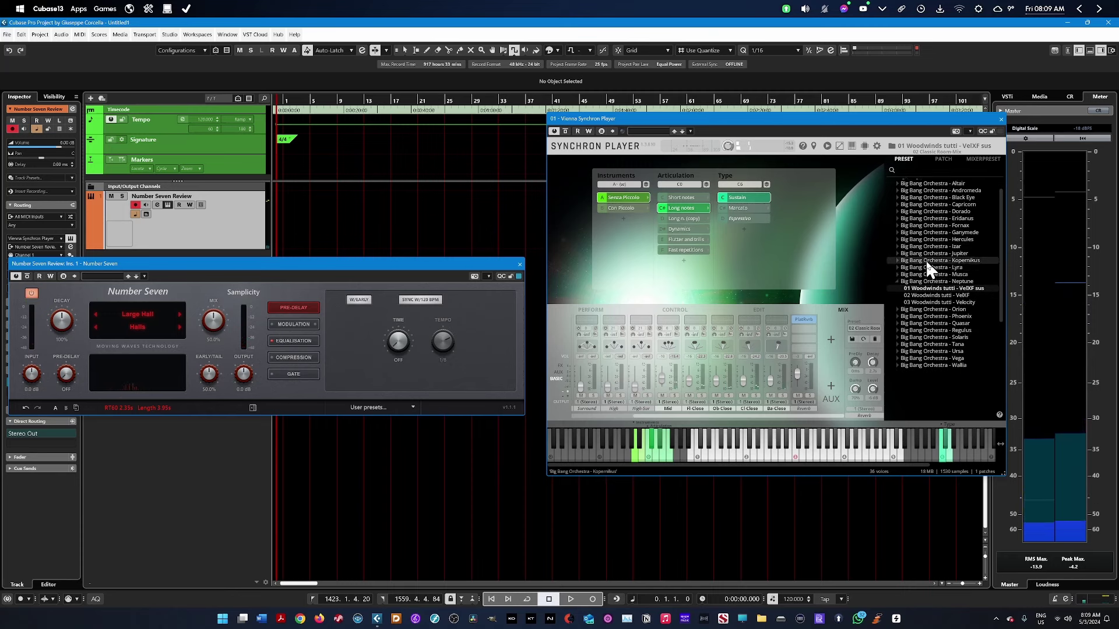
scroll(926, 269, down, 3)
double_click(933, 313)
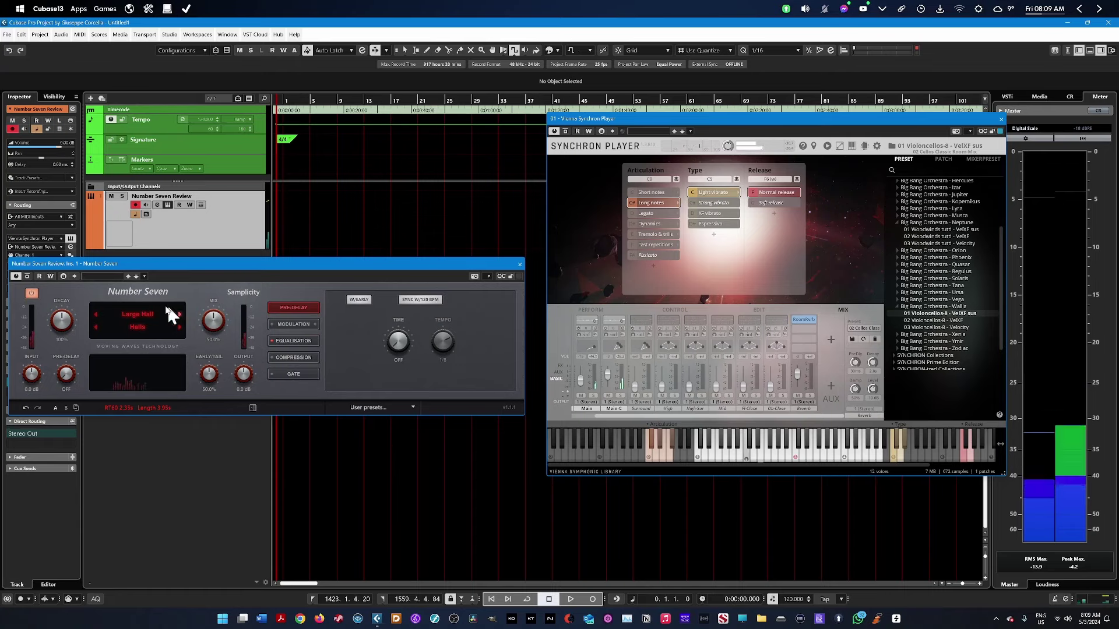
Step: Load the Dense Hall reverb preset for the cellos and raise the reverb's output level
click(135, 327)
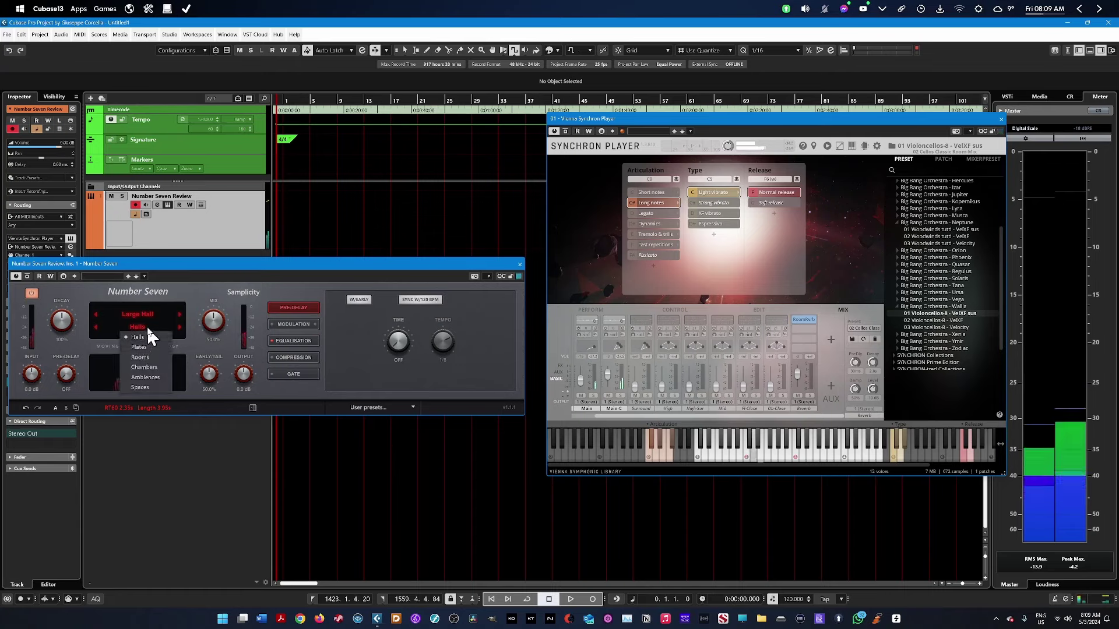
click(148, 313)
click(150, 444)
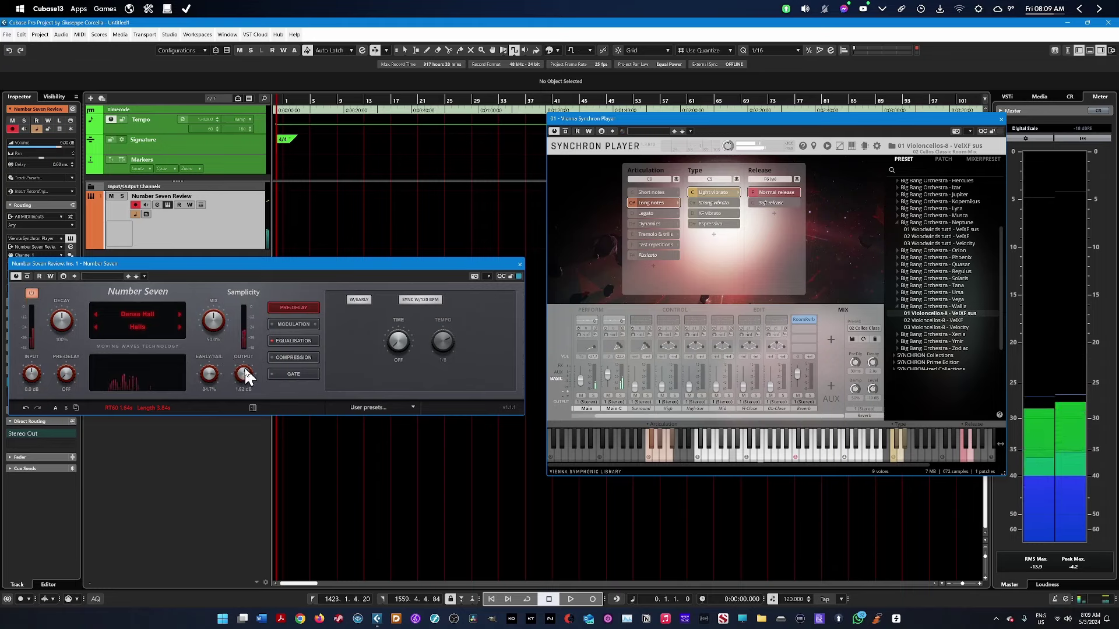
drag(242, 376, 245, 367)
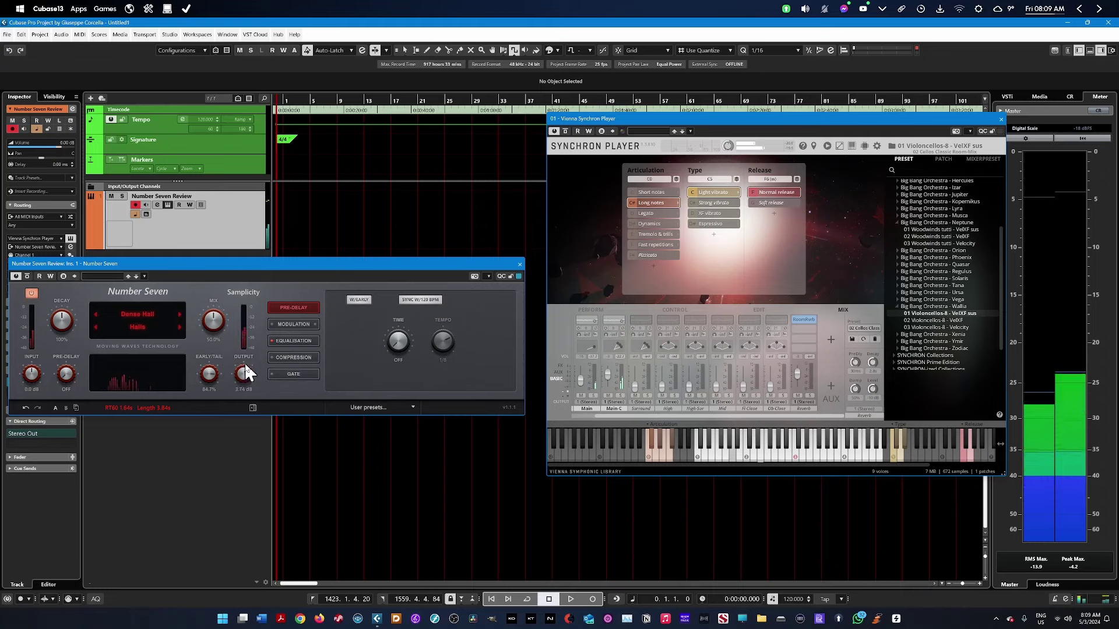
Step: Switch the reverb category to Rooms and audition the Small Vox Room preset on the cellos
click(137, 324)
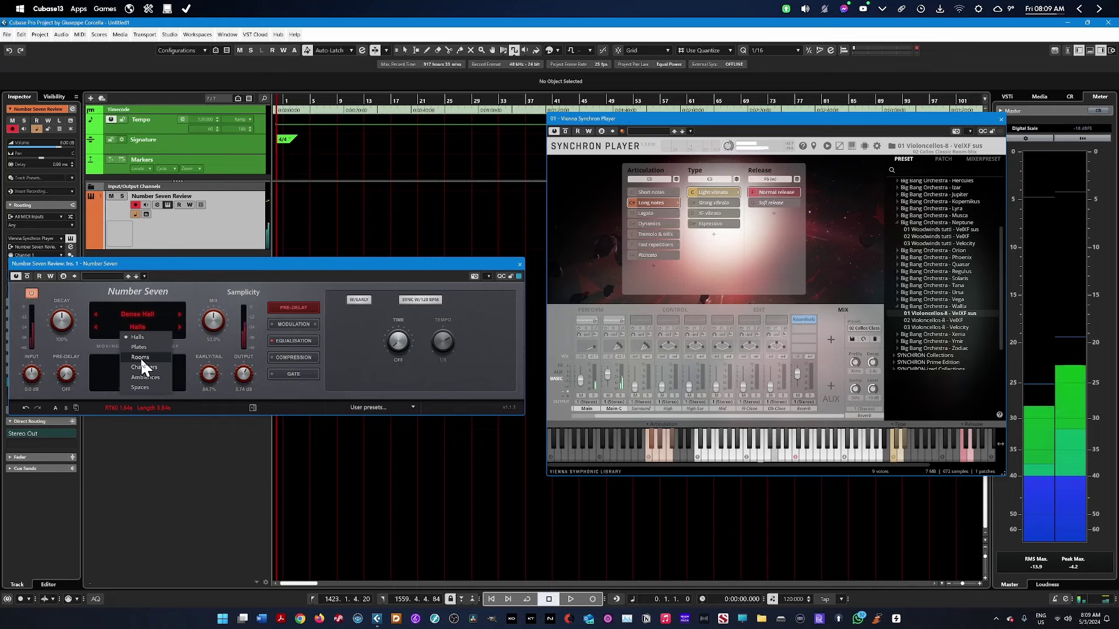
click(140, 357)
click(145, 311)
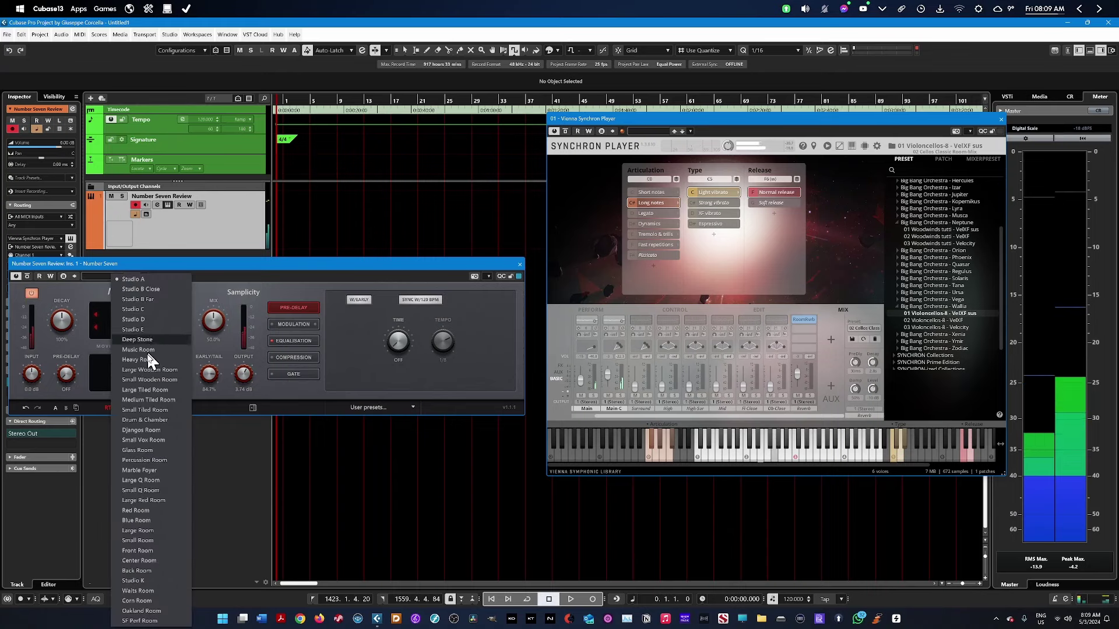
click(144, 435)
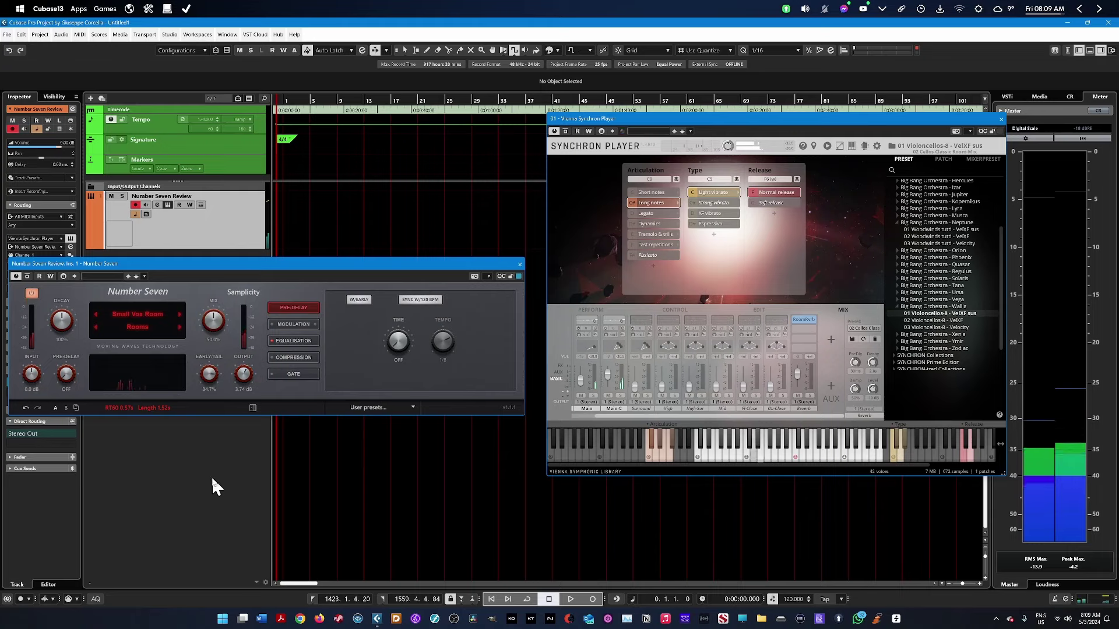
Step: Switch the reverb category to Spaces and audition the Tanglewood preset on the trumpets
click(129, 326)
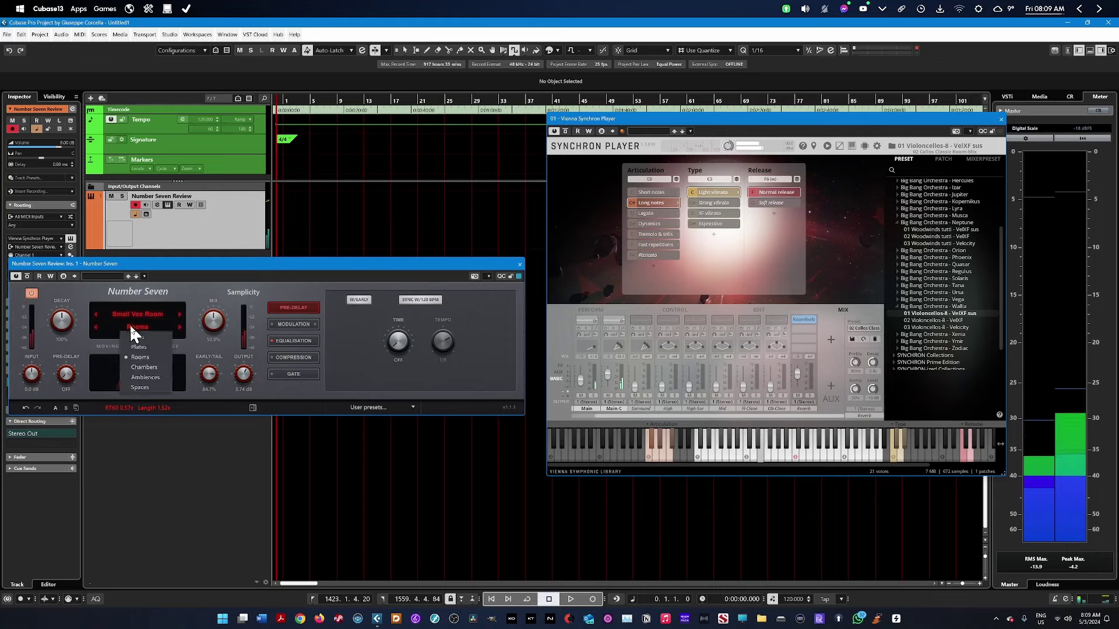
click(140, 388)
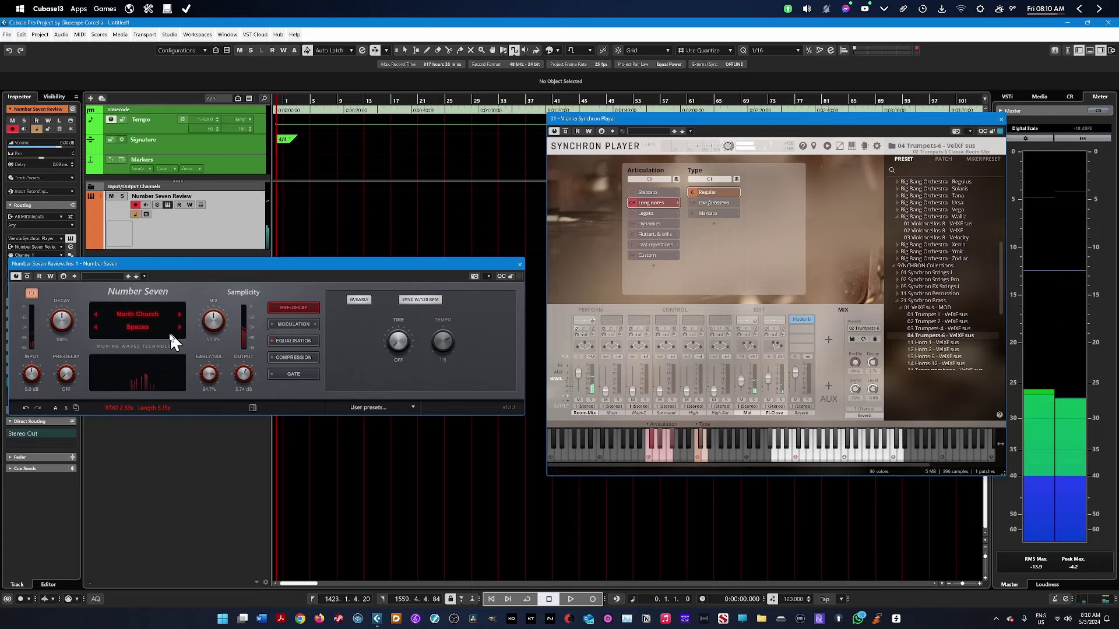
click(136, 327)
click(134, 430)
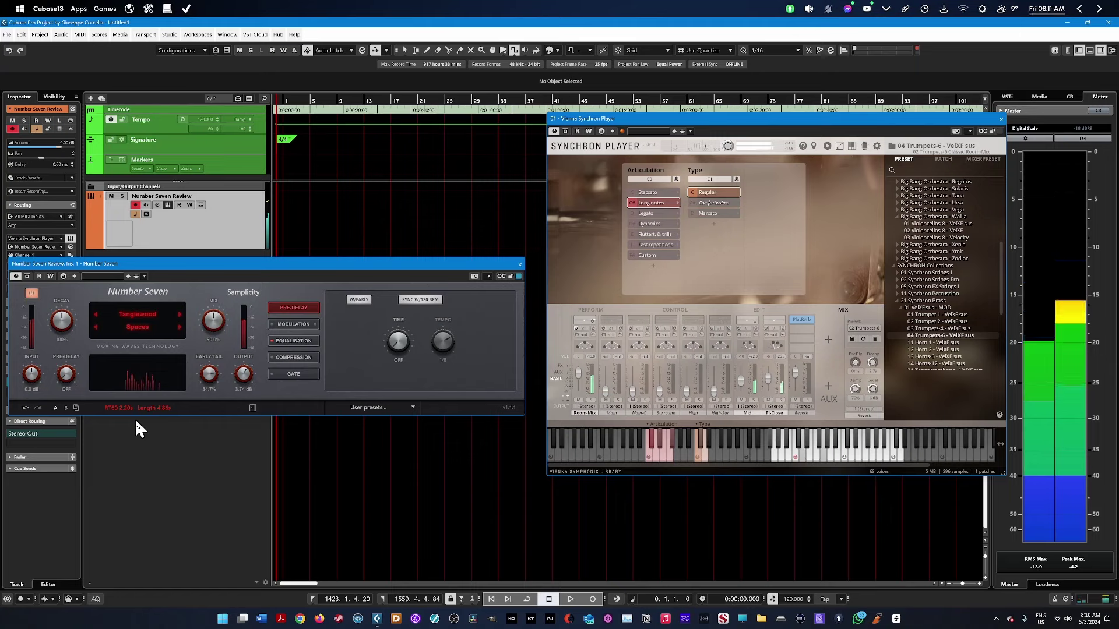
Step: Change the reverb category to Rooms and load the Heavy Room preset for the brass
click(141, 327)
click(139, 357)
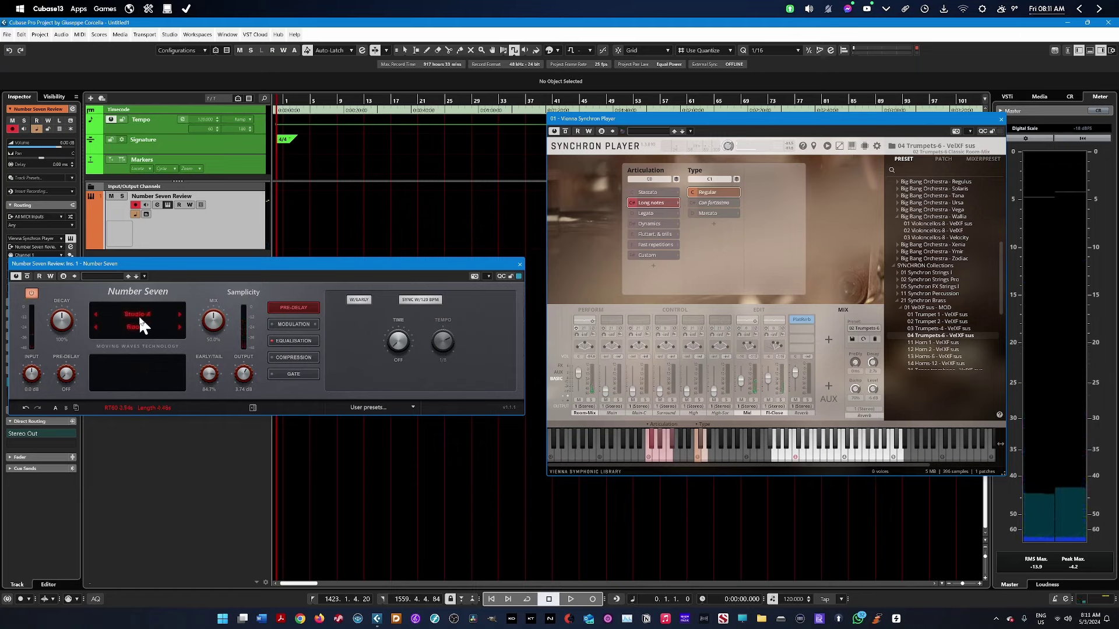
click(138, 315)
click(138, 360)
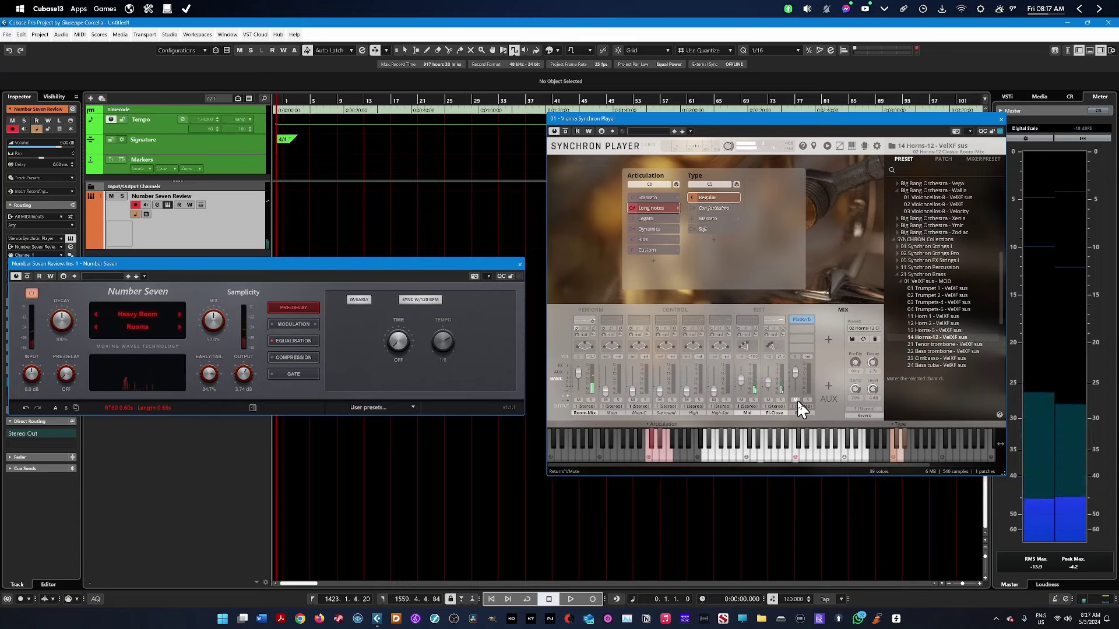
Step: Set the reverb category to Halls and audition the Brass Hall preset on the twelve horns
click(138, 327)
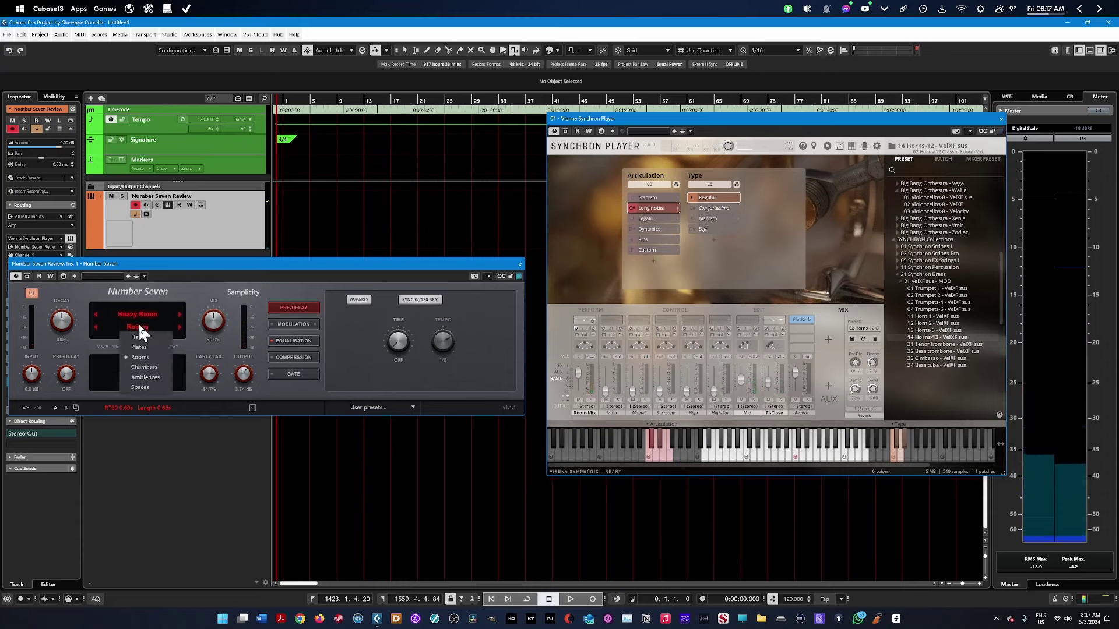
click(138, 334)
click(143, 313)
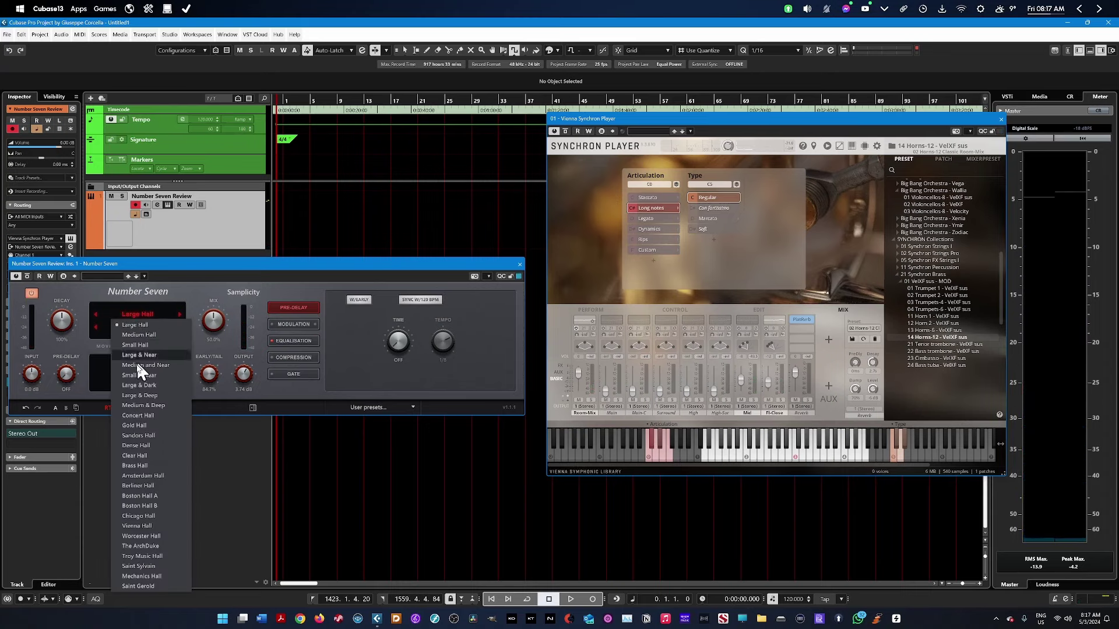
click(149, 465)
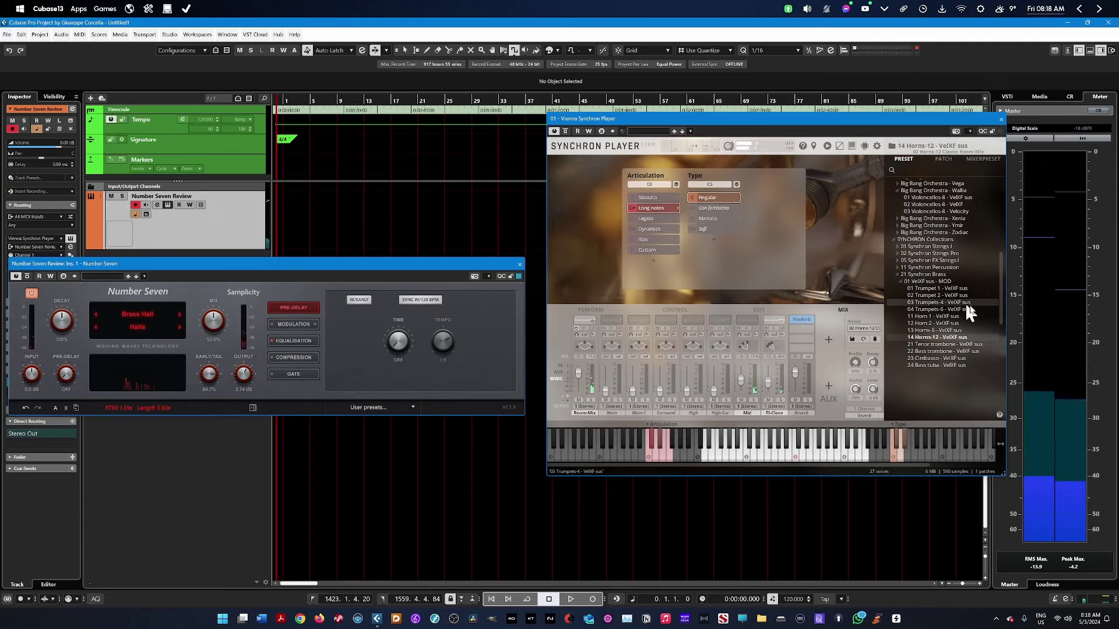
Step: Load the 26 Trombones-9 - VelXF sus preset from Synchron Brass to hear it through Brass Hall
scroll(962, 291, down, 1)
scroll(961, 289, down, 3)
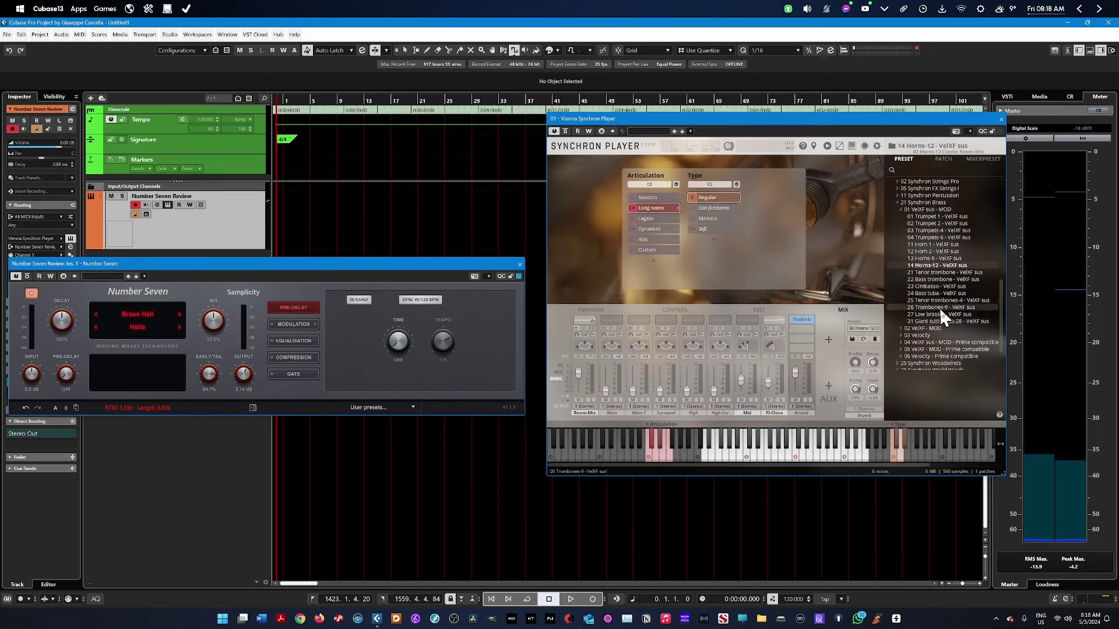
double_click(939, 308)
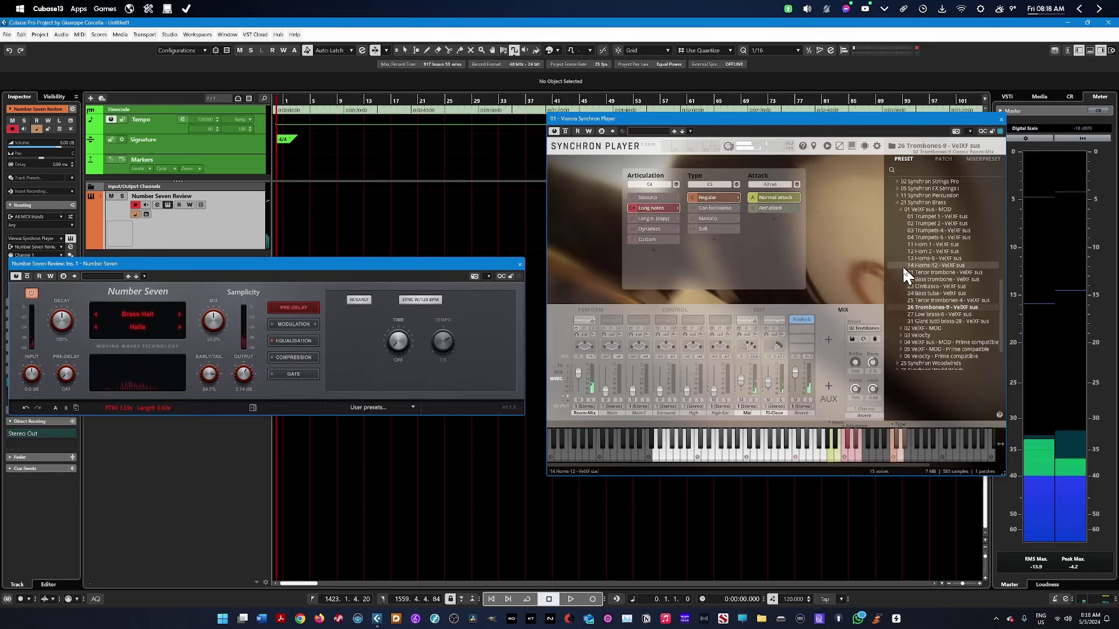
Step: Browse the Synchron Player preset library beyond the Synchron Brass patches for another instrument
scroll(951, 282, down, 3)
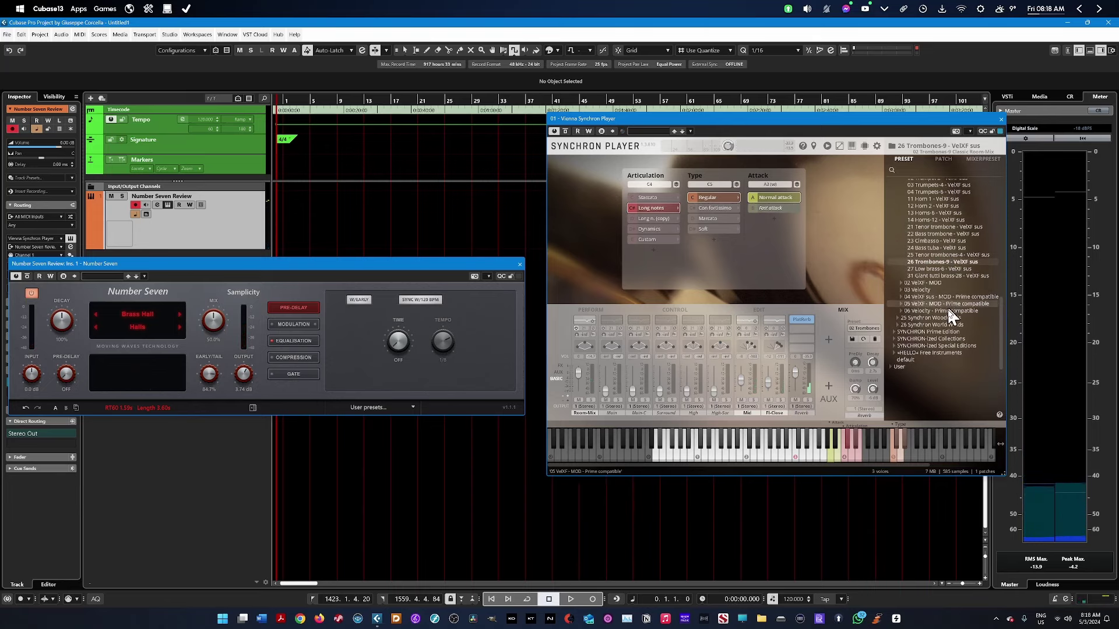